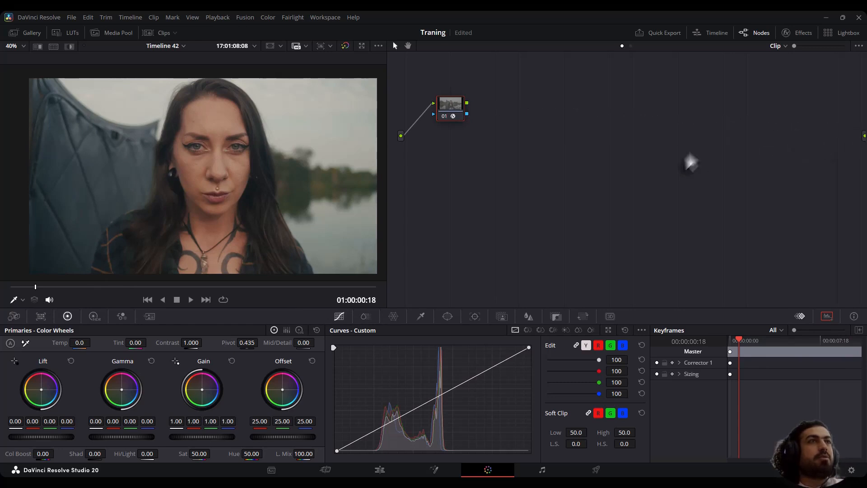
# Connect node 01 to the graph's final output and review the clip at different frames with that node bypassed.
pyautogui.moveTo(467, 106); pyautogui.dragTo(862, 137)
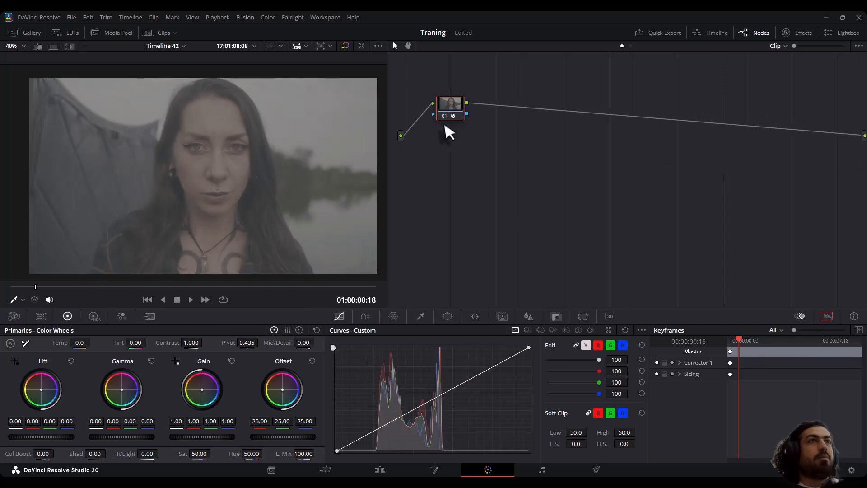
pyautogui.hotkey('ctrl', 'd')
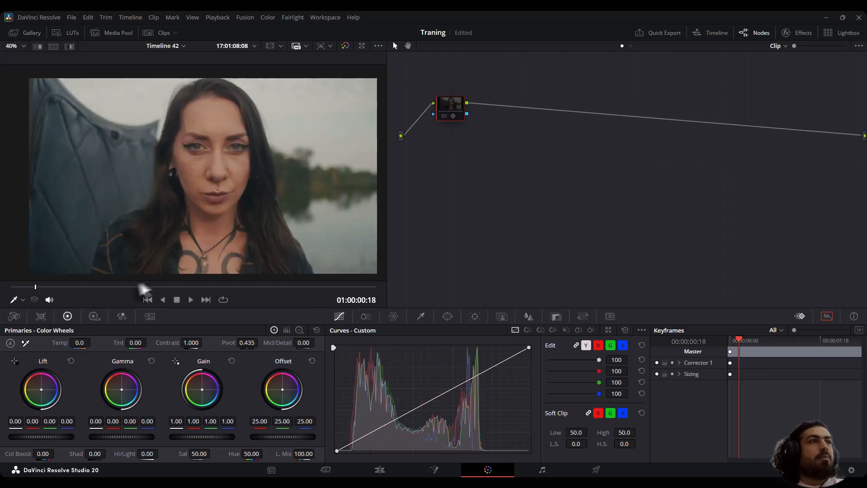
pyautogui.moveTo(141, 286); pyautogui.dragTo(322, 291)
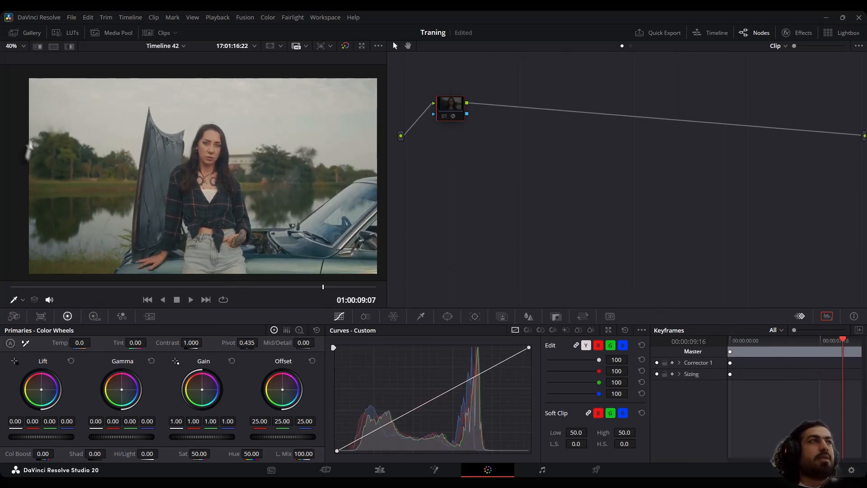
pyautogui.scroll(2, 130, 178)
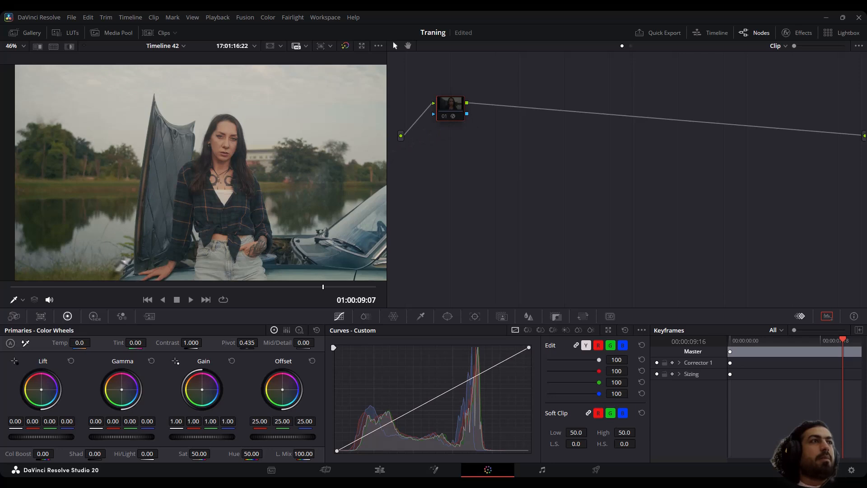
pyautogui.scroll(2, 225, 147)
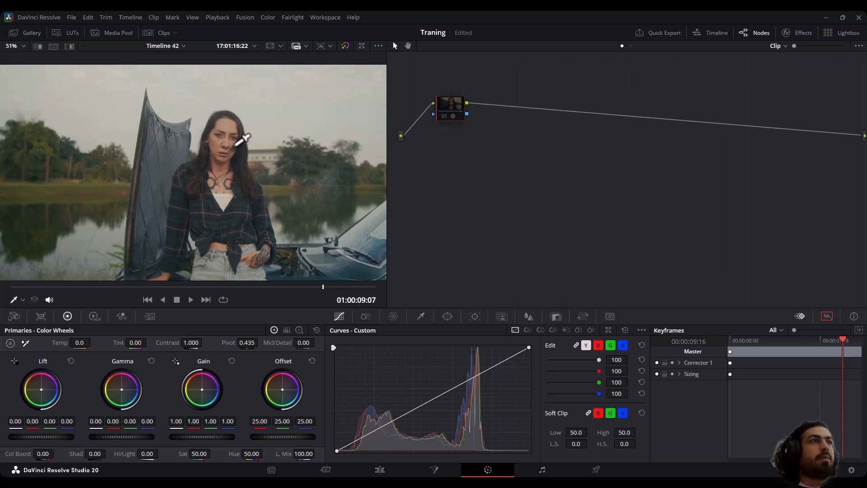
pyautogui.scroll(2, 173, 275)
pyautogui.moveTo(16, 288); pyautogui.dragTo(346, 303)
# Build a stack of four empty parallel corrector nodes after node 01, feeding a single mixer.
pyautogui.moveTo(453, 107); pyautogui.dragTo(433, 114)
pyautogui.hotkey('alt', 's')
pyautogui.hotkey('alt', 'l')
pyautogui.hotkey('alt', 'l')
pyautogui.hotkey('alt', 'l')
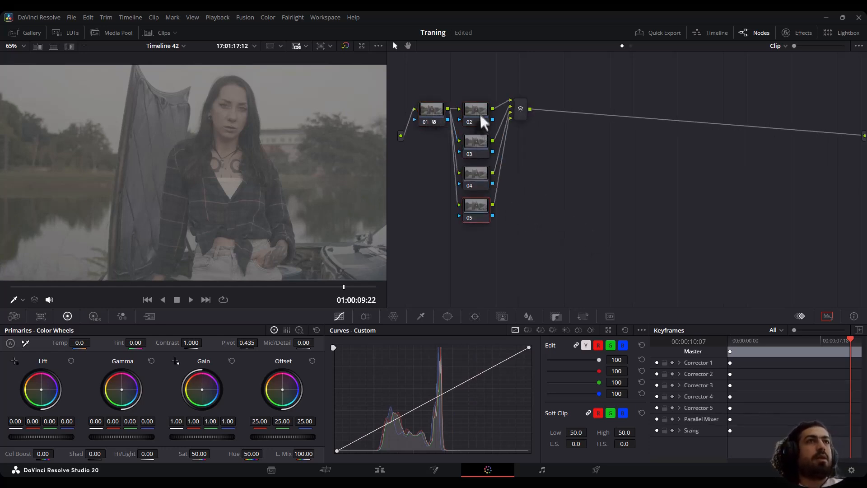
# Bring the scopes into view and set node 02's primary Gain to 1.53 and Lift to -0.08.
pyautogui.moveTo(866, 29); pyautogui.dragTo(735, 22)
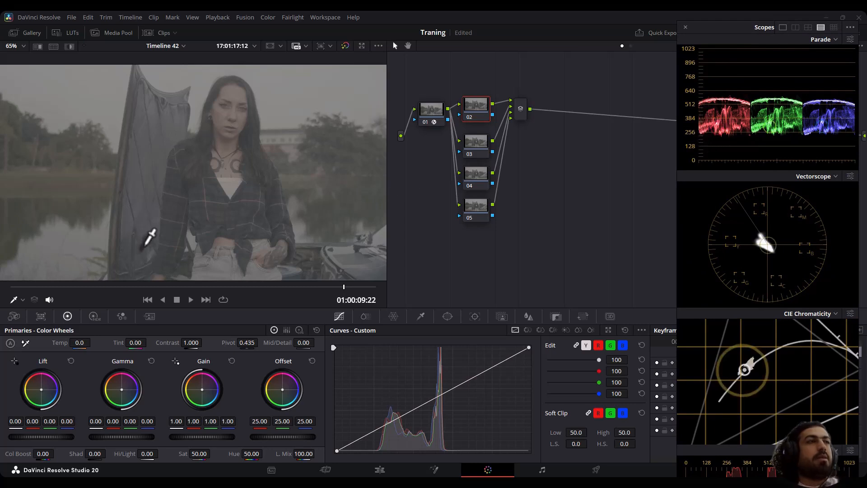
pyautogui.moveTo(201, 437); pyautogui.dragTo(249, 437)
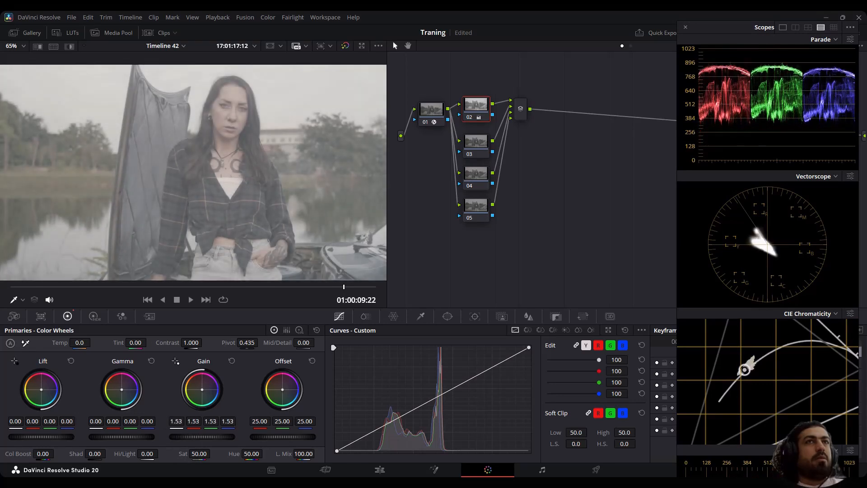
pyautogui.moveTo(62, 436); pyautogui.dragTo(53, 436)
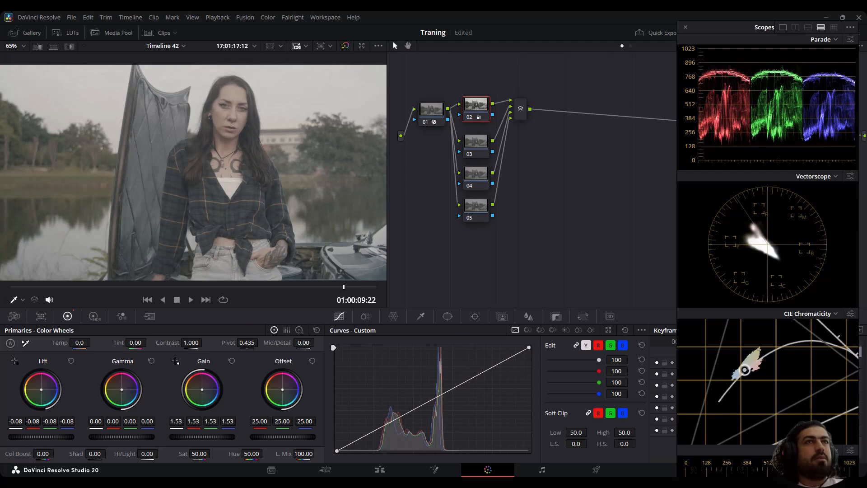
# Add evenly spaced anchors to node 03's custom curve and pull its two lowest anchors slightly down.
pyautogui.click(473, 141)
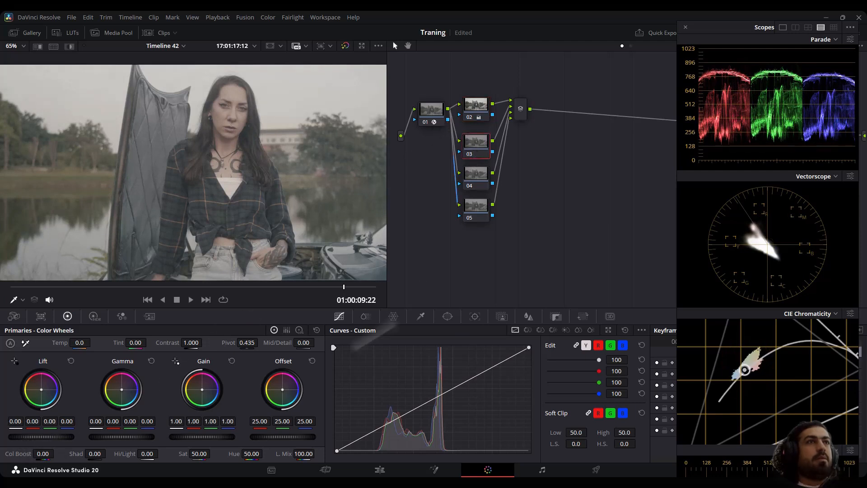
pyautogui.click(642, 330)
pyautogui.click(654, 398)
pyautogui.moveTo(378, 428)
pyautogui.mouseDown()
pyautogui.moveTo(377, 441)
pyautogui.moveTo(381, 434)
pyautogui.mouseUp()
pyautogui.moveTo(413, 409); pyautogui.dragTo(413, 414)
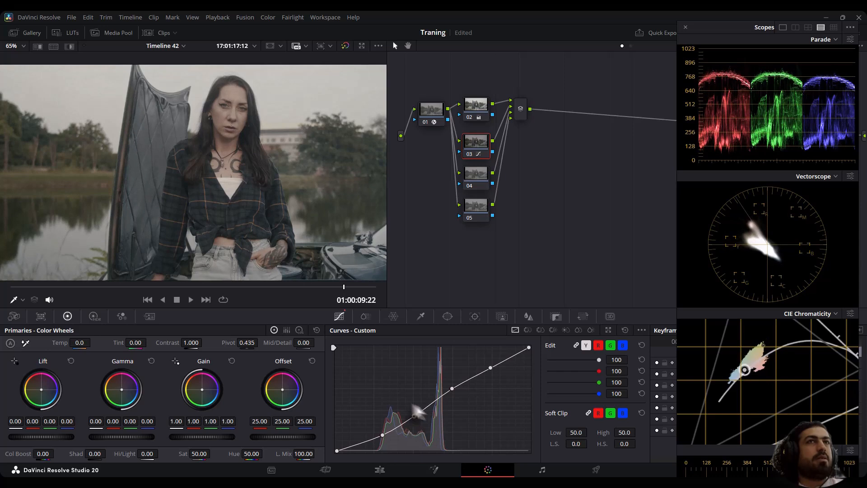
# Set node 04's HDR Shadow exposure to -0.42 and Light exposure to 0.41.
pyautogui.click(474, 180)
pyautogui.click(94, 316)
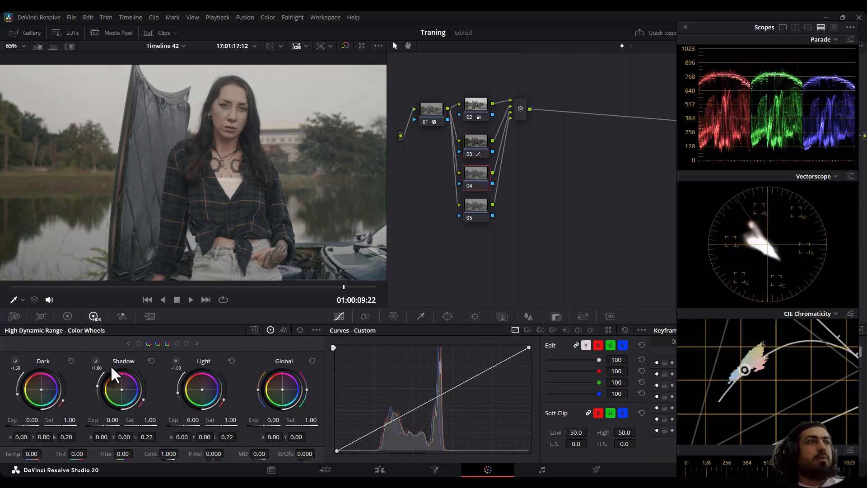
pyautogui.moveTo(112, 419); pyautogui.dragTo(102, 419)
pyautogui.moveTo(183, 423); pyautogui.dragTo(202, 423)
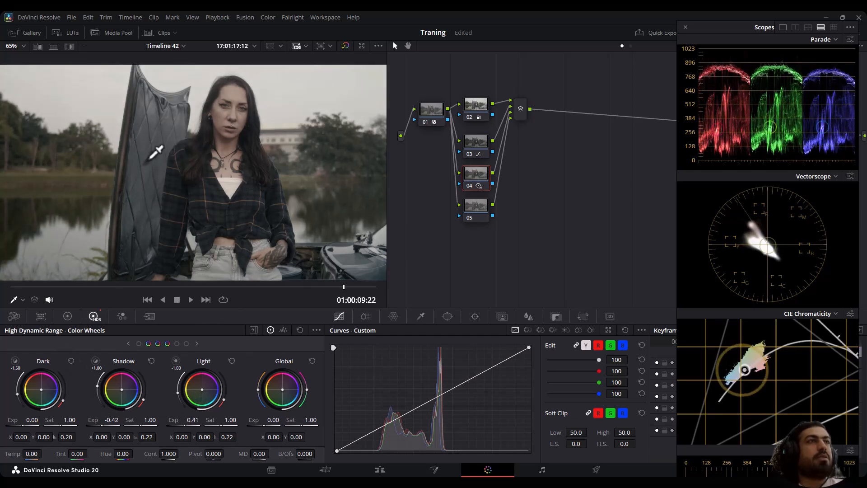
pyautogui.scroll(-4, 145, 145)
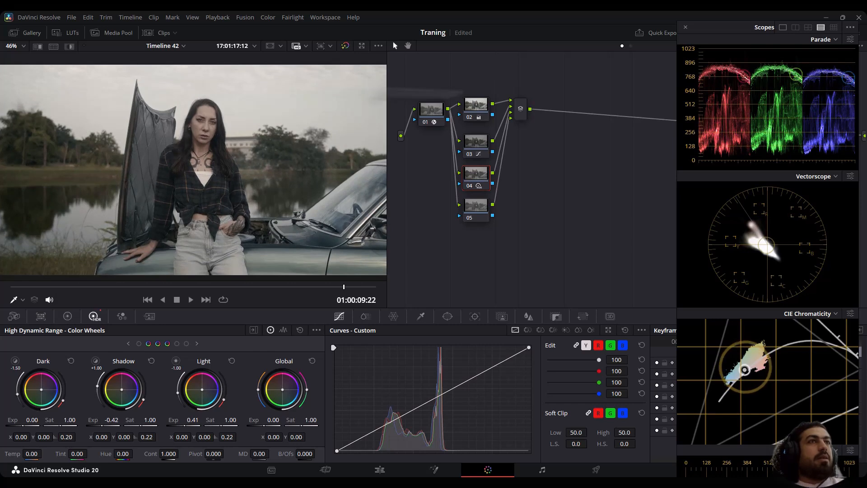
# On node 05, set the Log wheels' Shadow to 0.59 and Highlights to -0.05, and the Blur radius to 0.46.
pyautogui.click(476, 208)
pyautogui.click(68, 319)
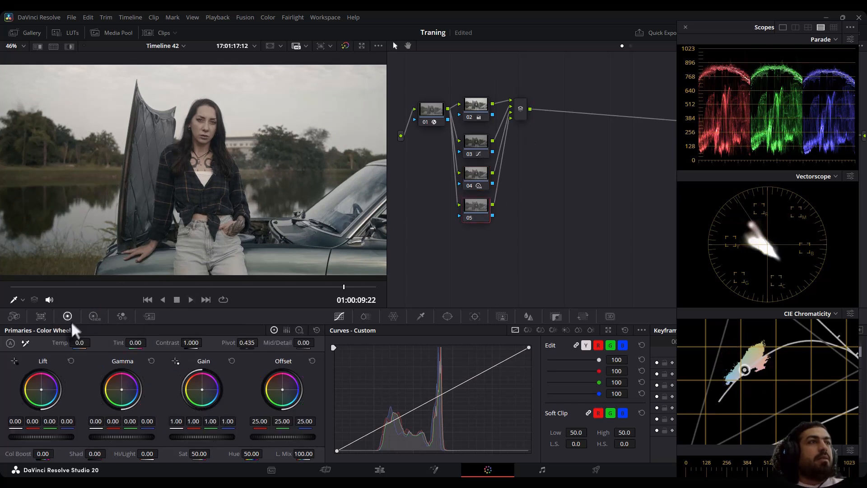
pyautogui.click(93, 317)
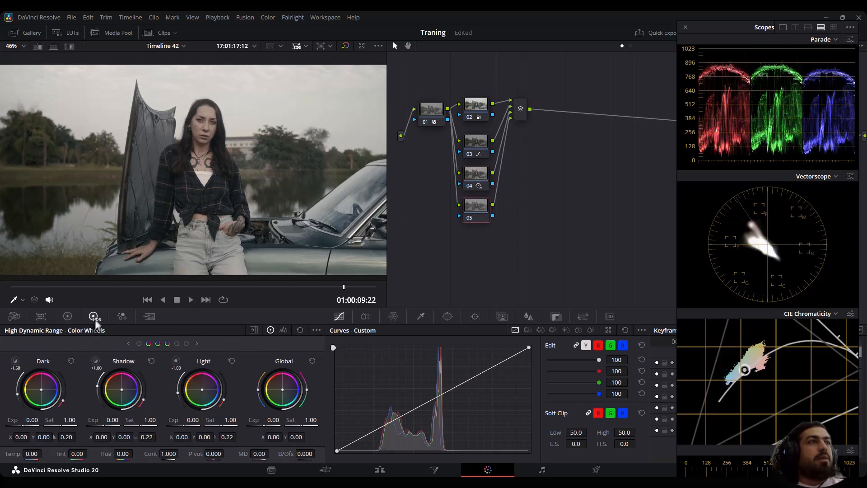
pyautogui.click(68, 317)
pyautogui.click(298, 329)
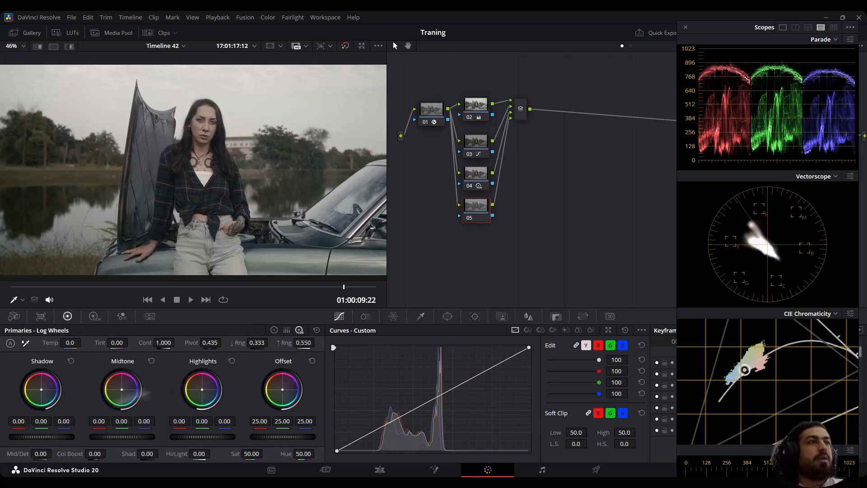
pyautogui.moveTo(44, 443); pyautogui.dragTo(63, 443)
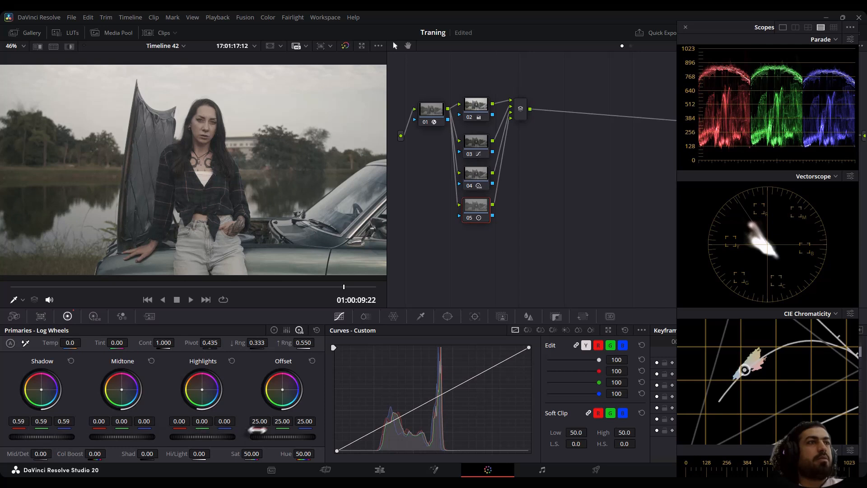
pyautogui.moveTo(220, 437); pyautogui.dragTo(217, 437)
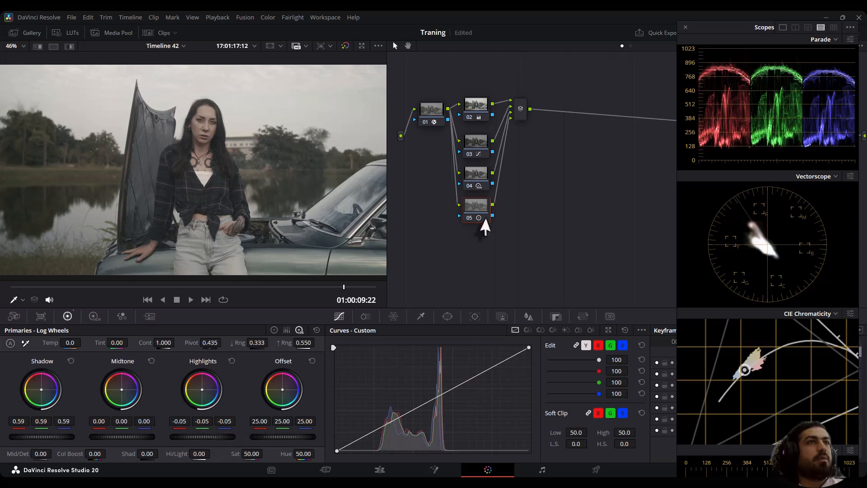
pyautogui.click(528, 317)
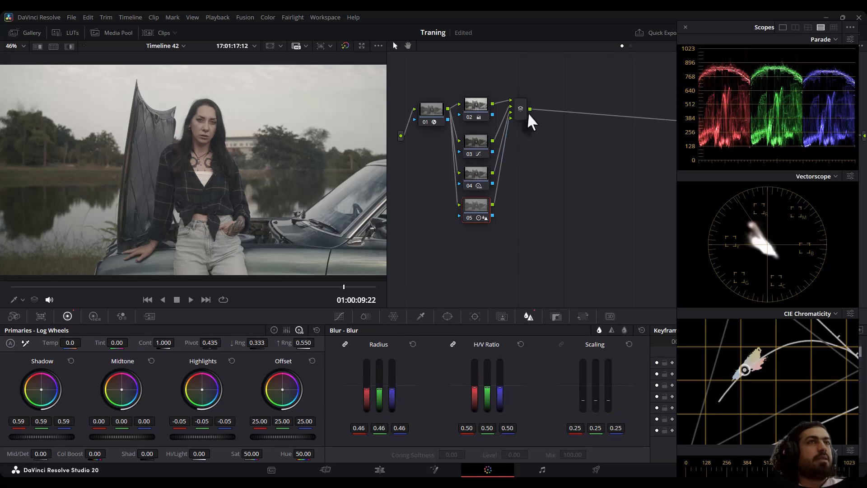
# Add a serial node after the mixer, lower the shadow anchor on its custom curve, and compare the close-up with and without the grade.
pyautogui.moveTo(522, 113); pyautogui.dragTo(519, 138)
pyautogui.hotkey('alt', 's')
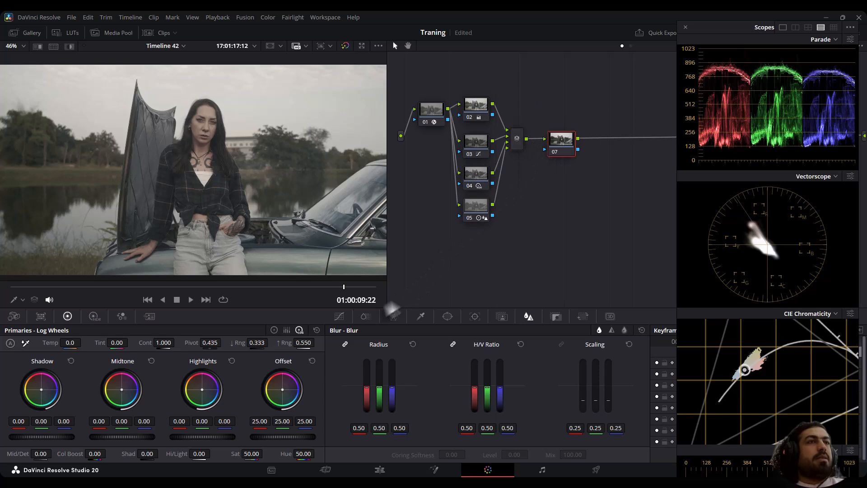
pyautogui.click(338, 316)
pyautogui.click(642, 330)
pyautogui.click(652, 400)
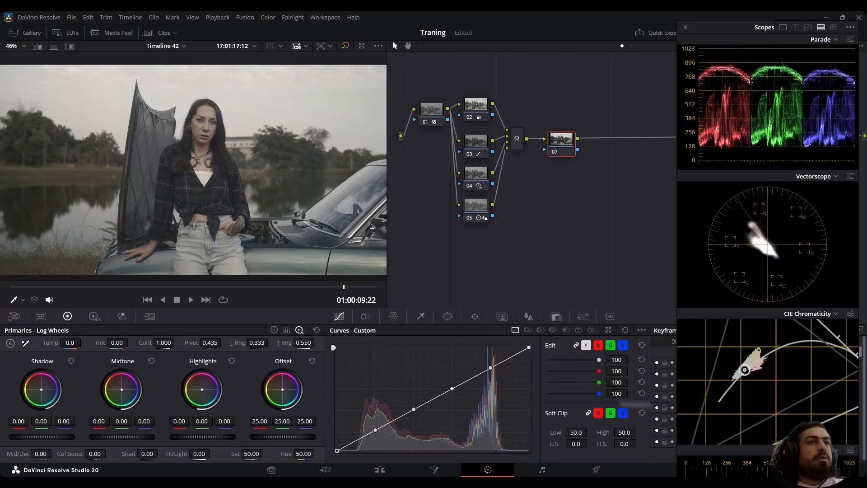
pyautogui.moveTo(376, 430); pyautogui.dragTo(377, 436)
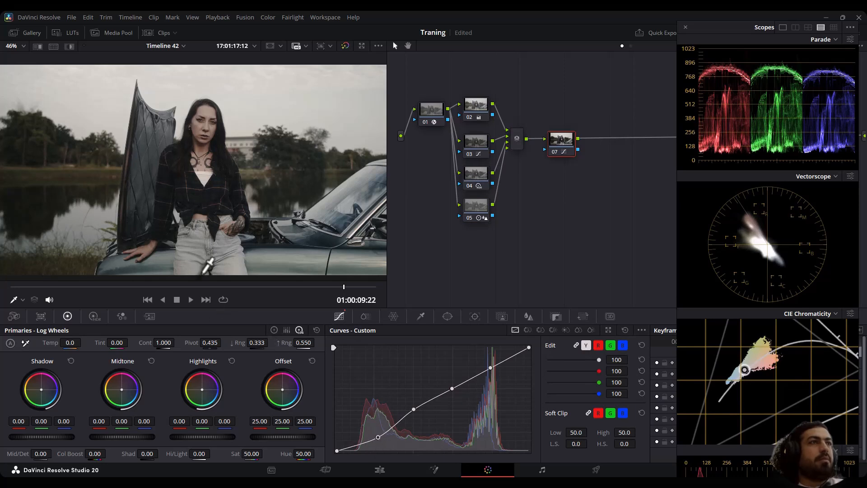
pyautogui.click(53, 285)
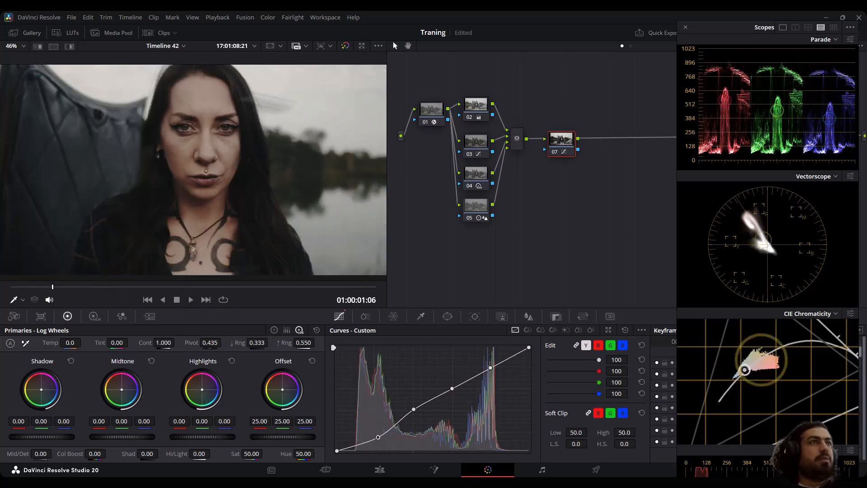
pyautogui.click(342, 45)
pyautogui.click(342, 45)
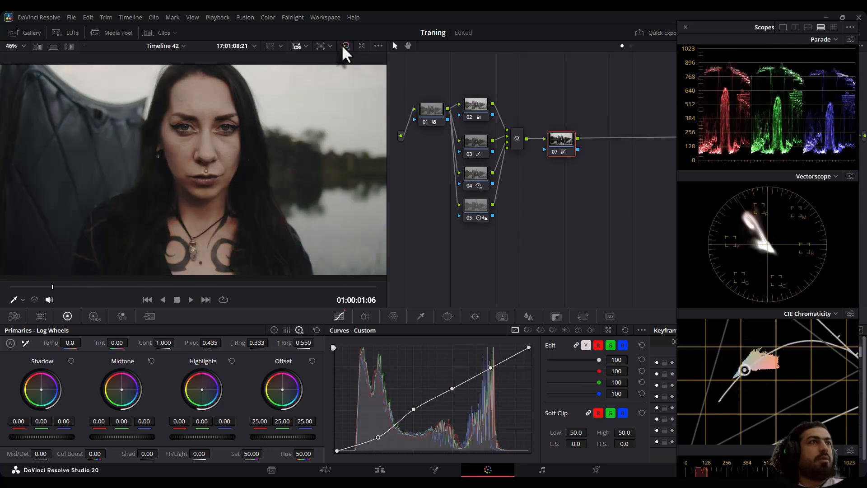
pyautogui.click(343, 46)
pyautogui.click(343, 45)
# Add a serial node after the contrast curve node, set its ColorSlice saturation to 2.00, and check it on other frames.
pyautogui.moveTo(564, 145); pyautogui.dragTo(550, 140)
pyautogui.hotkey('alt', 's')
pyautogui.click(366, 316)
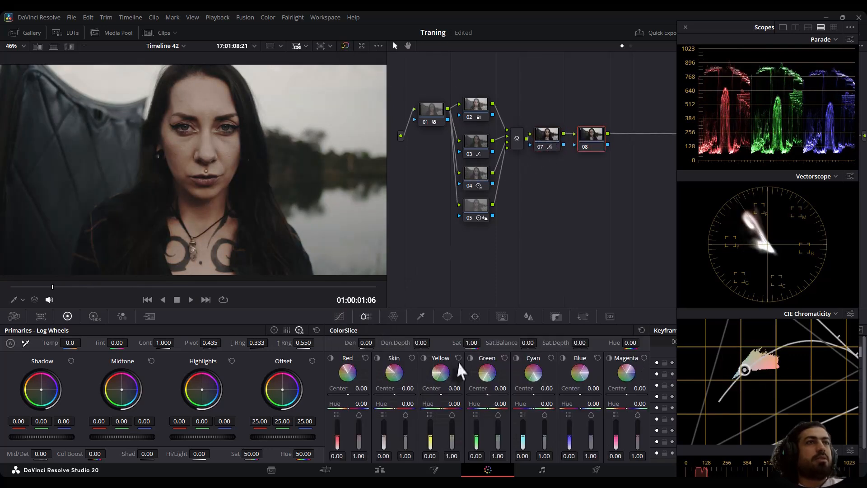
pyautogui.moveTo(470, 343); pyautogui.dragTo(478, 343)
pyautogui.scroll(-3, 257, 219)
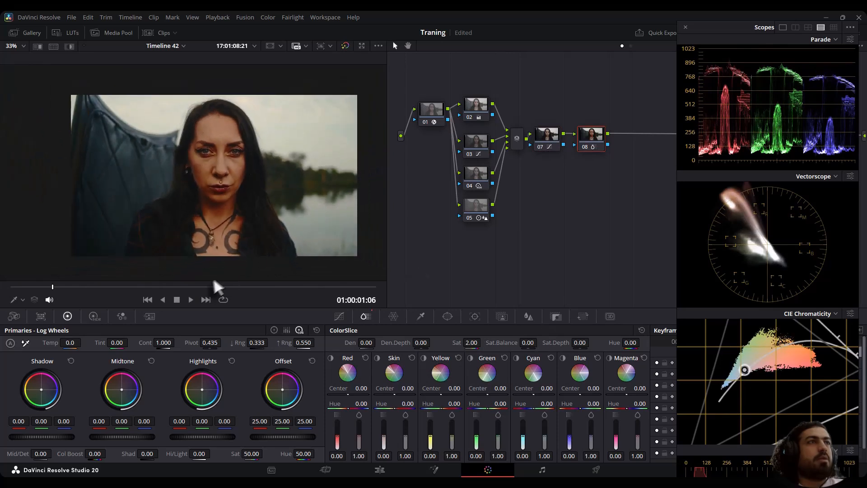
pyautogui.moveTo(319, 280); pyautogui.dragTo(180, 283)
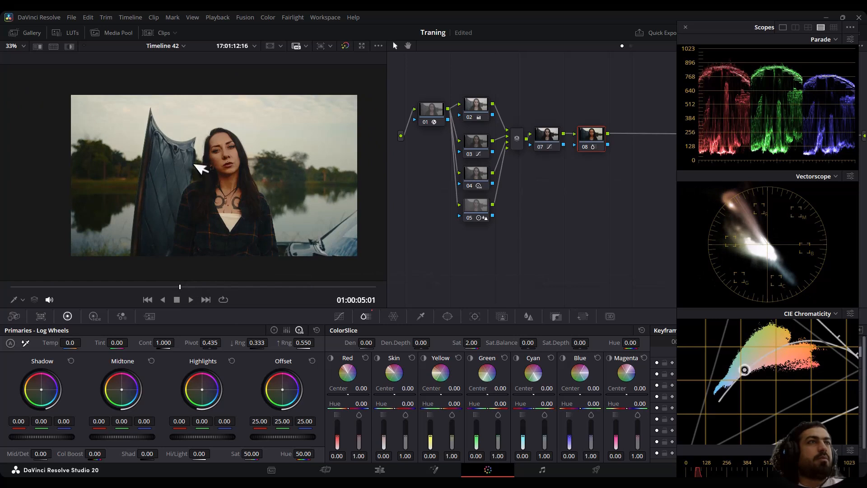
pyautogui.moveTo(291, 294); pyautogui.dragTo(66, 286)
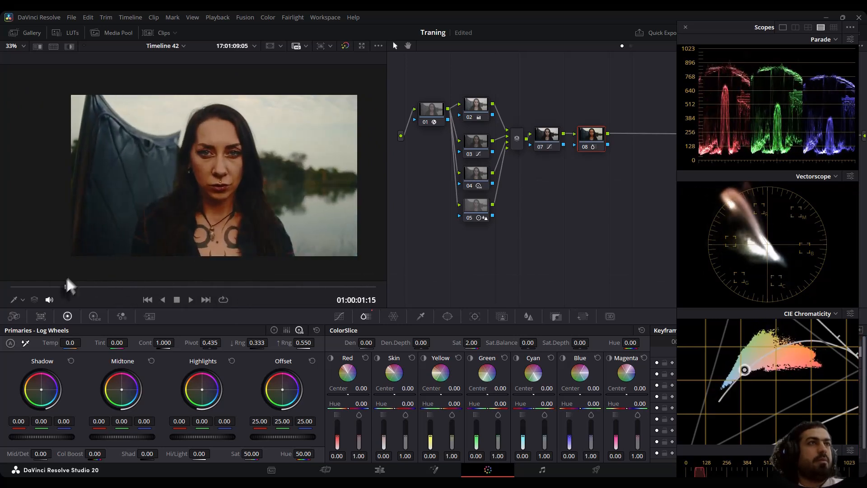
# Add another serial node and shift its Gamma towards teal with red -0.03, green 0.01 and blue 0.01.
pyautogui.hotkey('alt', 's')
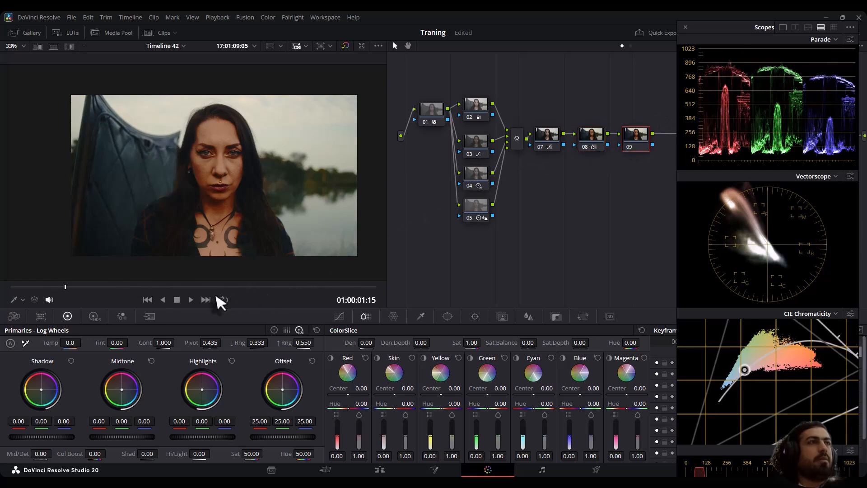
pyautogui.click(274, 329)
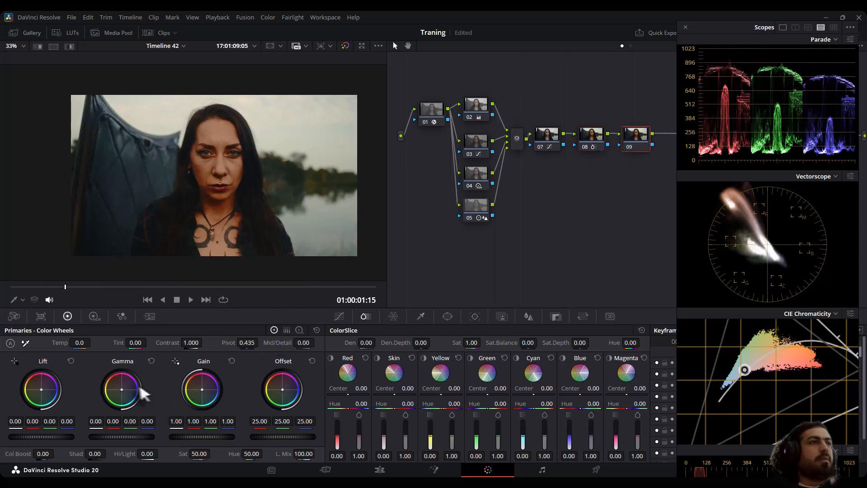
pyautogui.moveTo(121, 391); pyautogui.dragTo(126, 396)
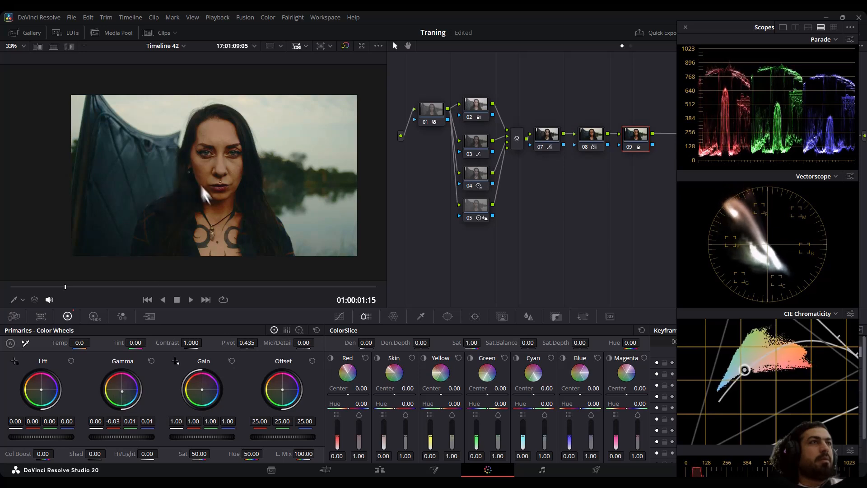
# Add a serial node, place it in a second row of the graph, and adjust its Cyan and Blue ColorSlice ranges.
pyautogui.hotkey('alt', 's')
pyautogui.moveTo(668, 146); pyautogui.dragTo(530, 197)
pyautogui.moveTo(522, 434); pyautogui.dragTo(592, 441)
# Add another serial node and set its ColorSlice Yellow hue to 0.36, Red density to 0.08 and Red saturation to 0.90.
pyautogui.hotkey('alt', 's')
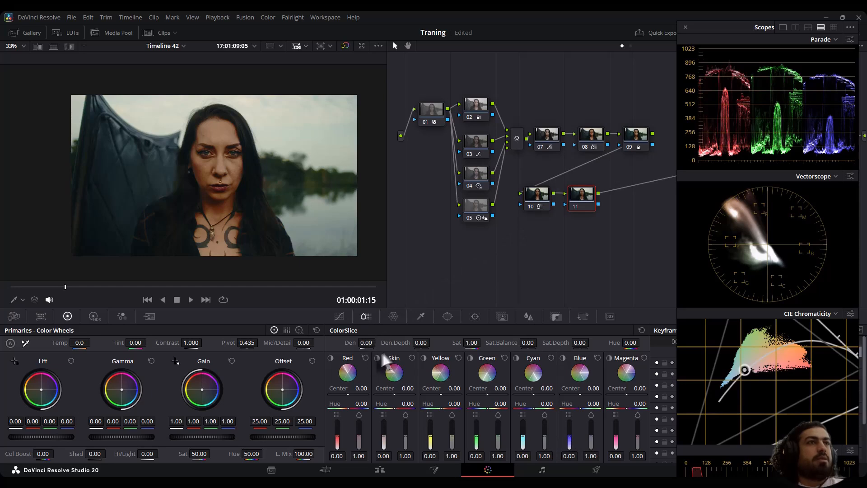
pyautogui.click(377, 357)
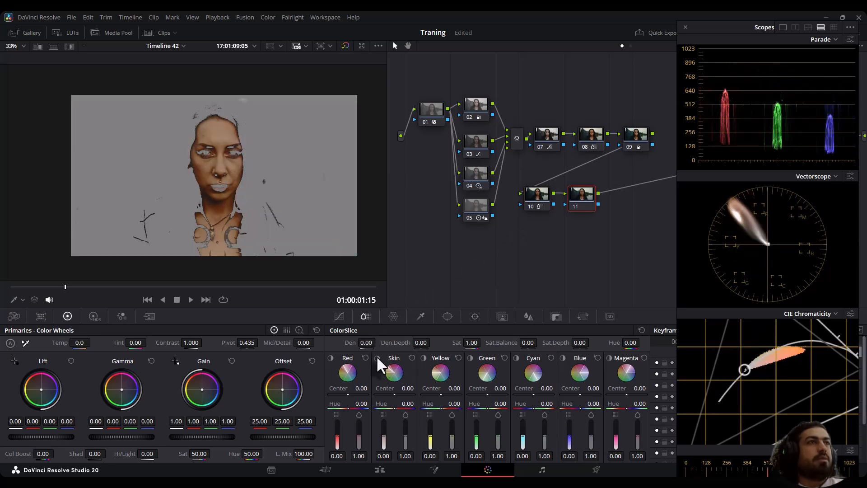
pyautogui.click(377, 357)
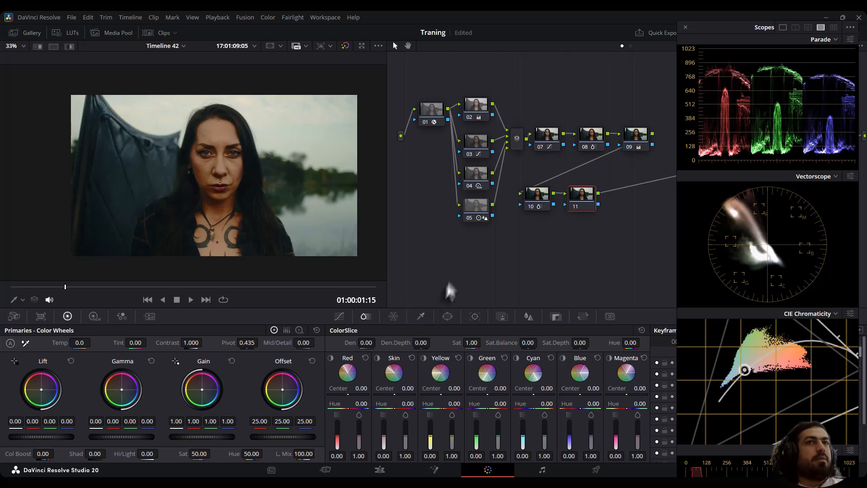
pyautogui.click(424, 357)
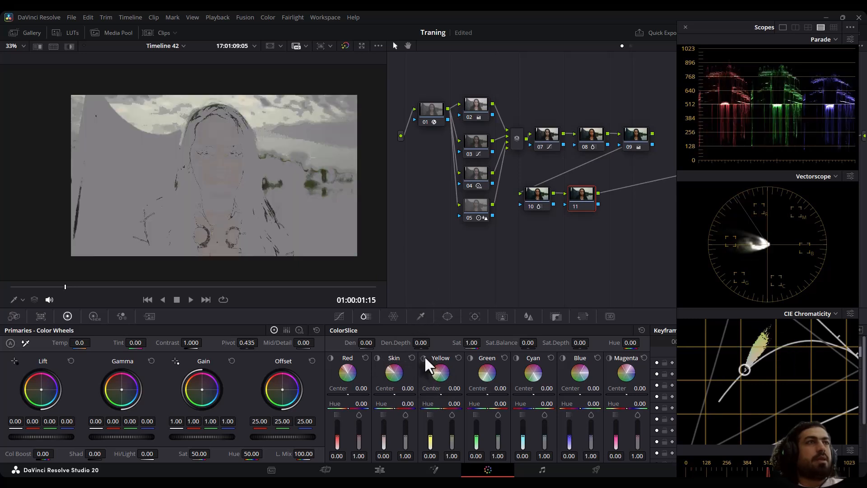
pyautogui.click(424, 357)
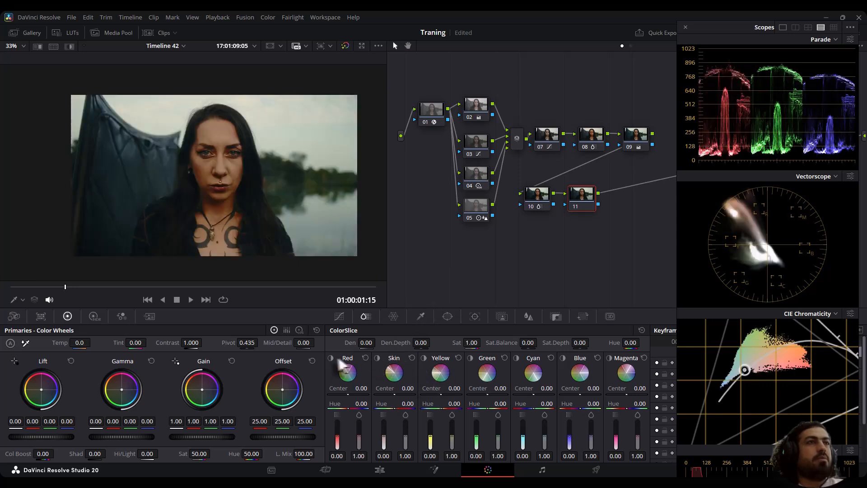
pyautogui.click(330, 357)
pyautogui.click(329, 356)
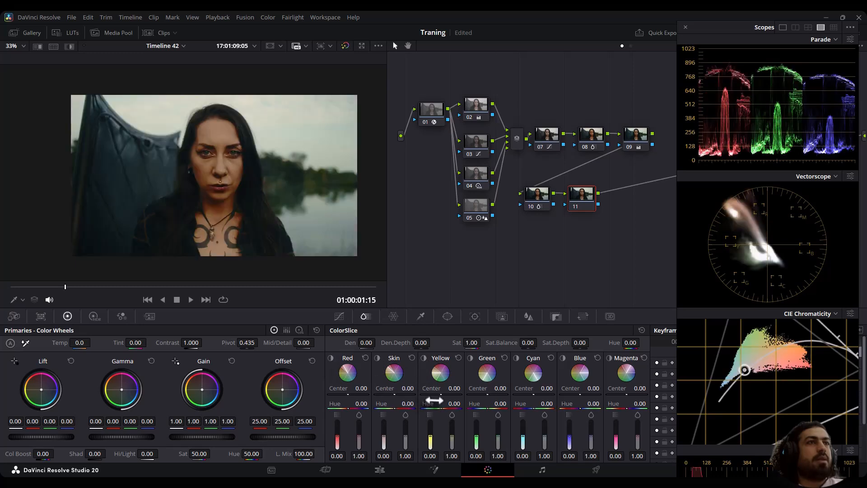
pyautogui.moveTo(452, 403); pyautogui.dragTo(469, 404)
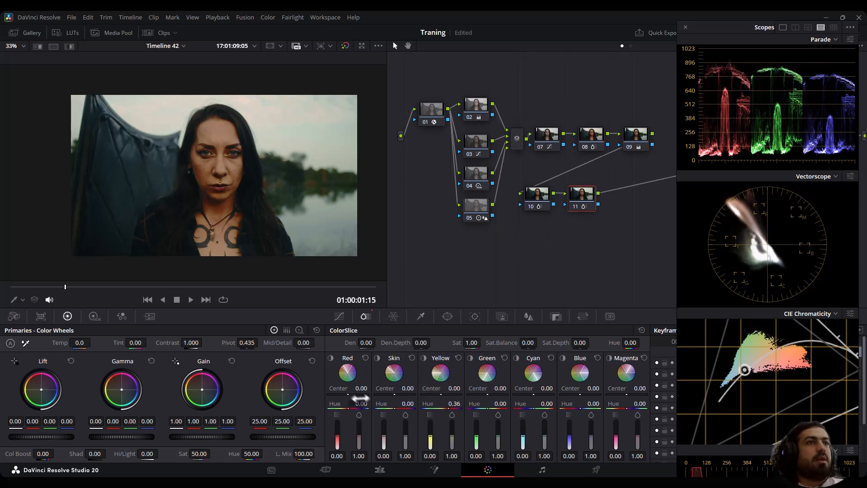
pyautogui.moveTo(358, 435); pyautogui.dragTo(337, 434)
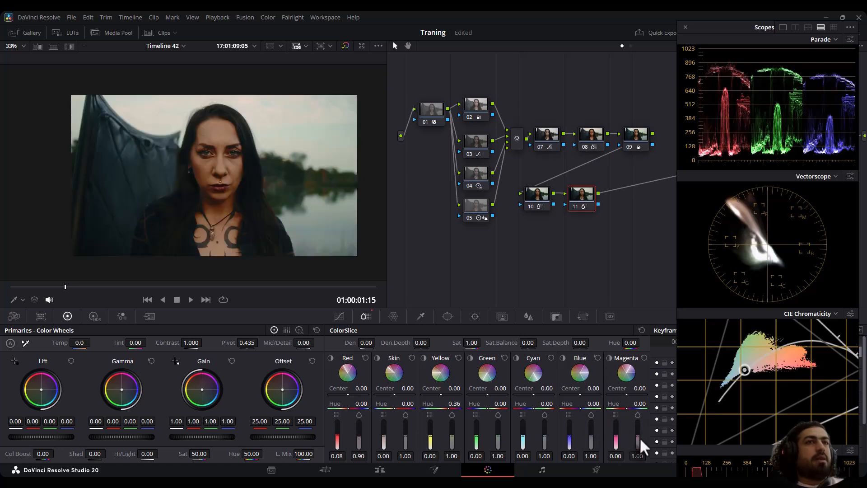
# Add a serial node, place it in a third row of the graph, and close the scopes.
pyautogui.hotkey('alt', 's')
pyautogui.moveTo(625, 209); pyautogui.dragTo(530, 257)
pyautogui.click(685, 27)
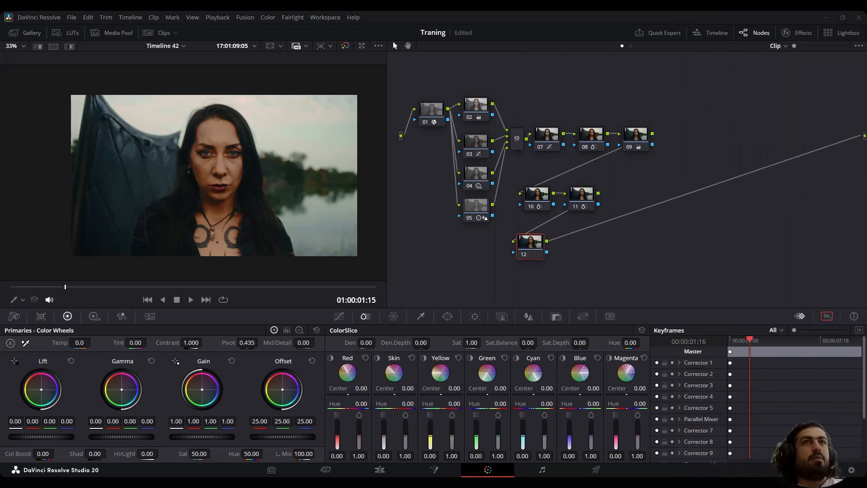
# Search the effects library for "be" and apply the Beauty effect to the new third-row node.
pyautogui.click(799, 33)
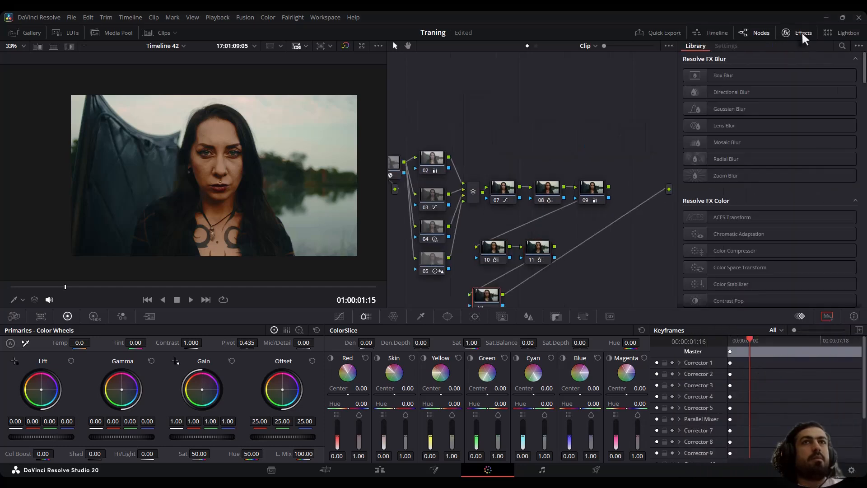
pyautogui.click(841, 45)
pyautogui.write('be')
pyautogui.moveTo(758, 102); pyautogui.dragTo(482, 293)
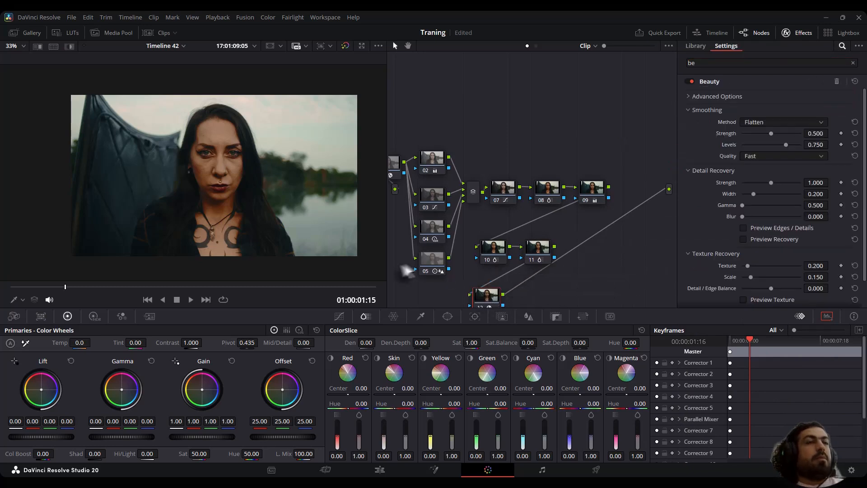
# Add a circular window on the Beauty node and shape it into a tall ellipse around the face and neck, about size 43 and aspect 25.
pyautogui.click(447, 316)
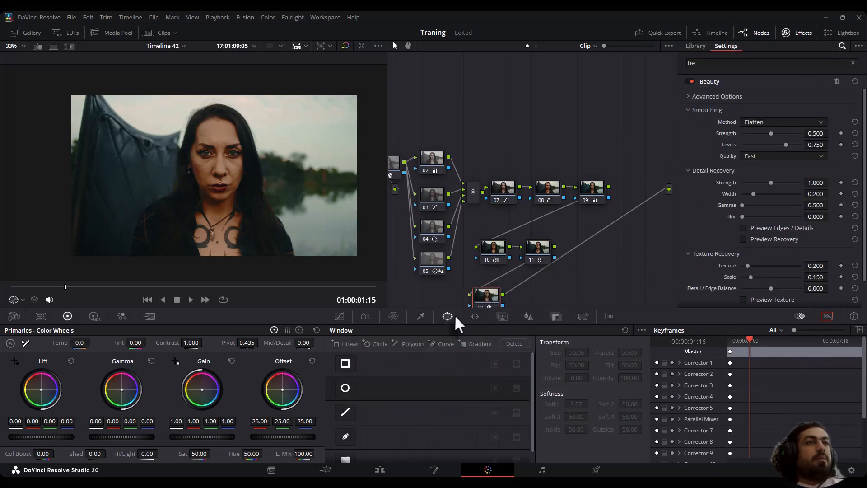
pyautogui.click(344, 388)
pyautogui.moveTo(237, 185); pyautogui.dragTo(239, 176)
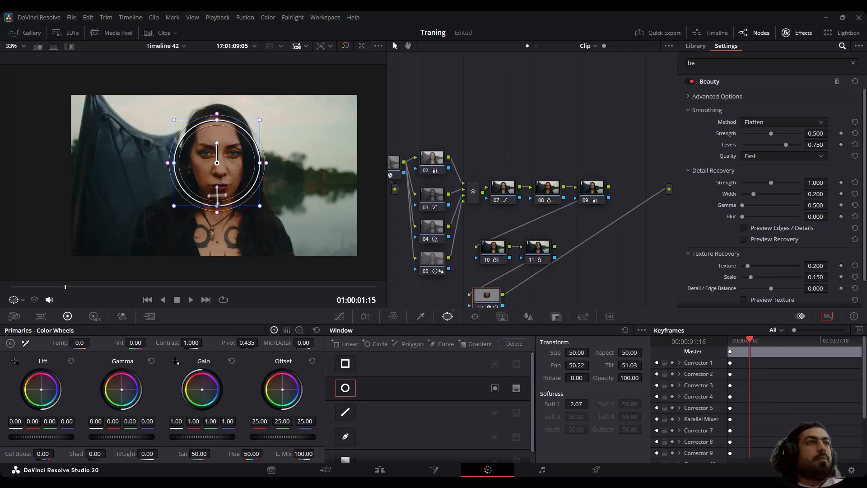
pyautogui.moveTo(218, 206); pyautogui.dragTo(218, 249)
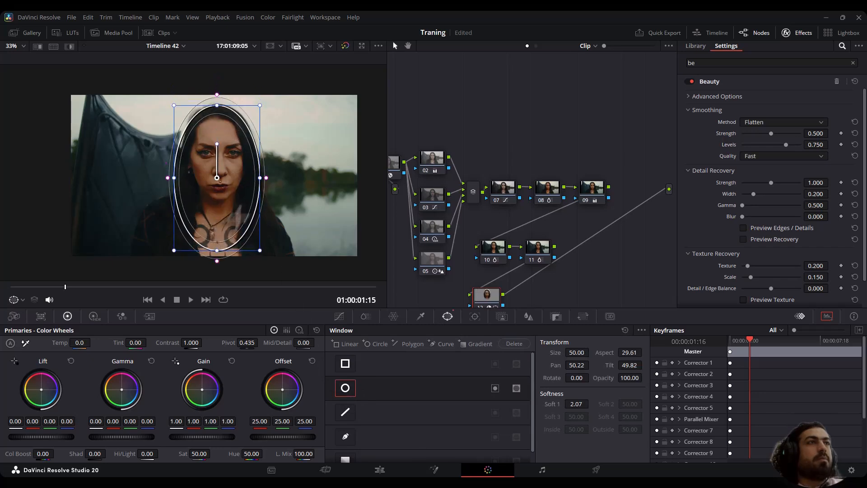
pyautogui.moveTo(256, 180); pyautogui.dragTo(254, 179)
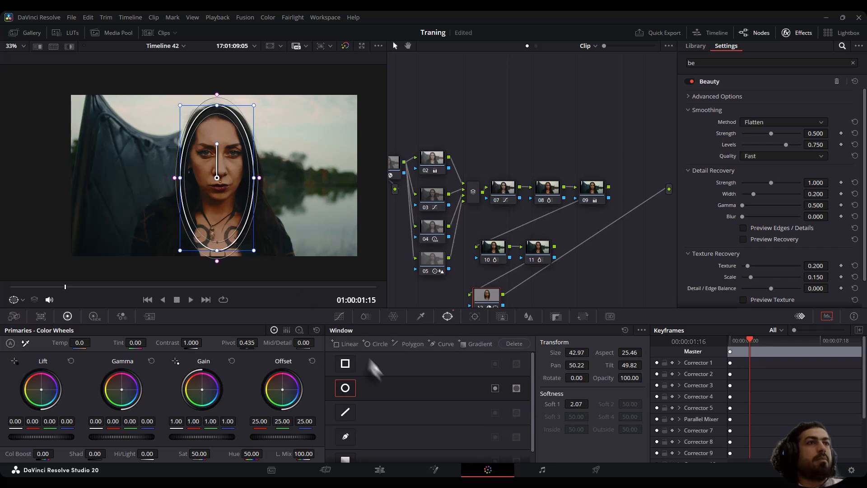
# Track the face window both ways through the clip and check it on the close-up and another frame.
pyautogui.click(475, 316)
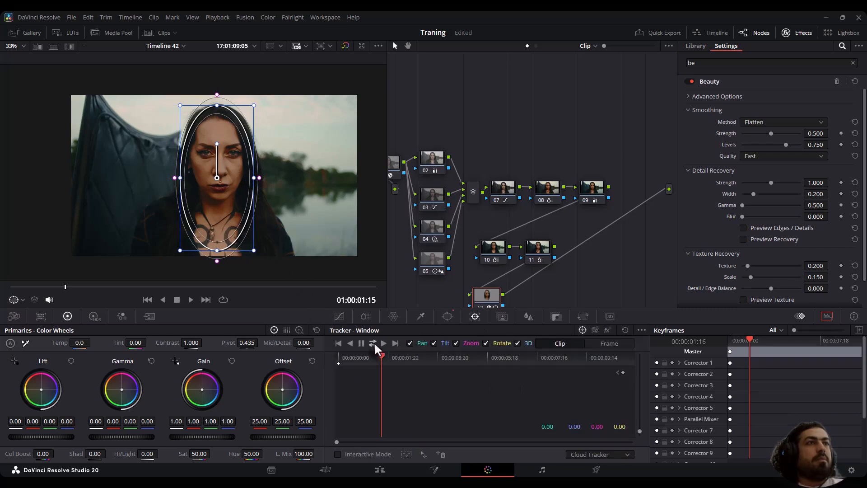
pyautogui.click(372, 344)
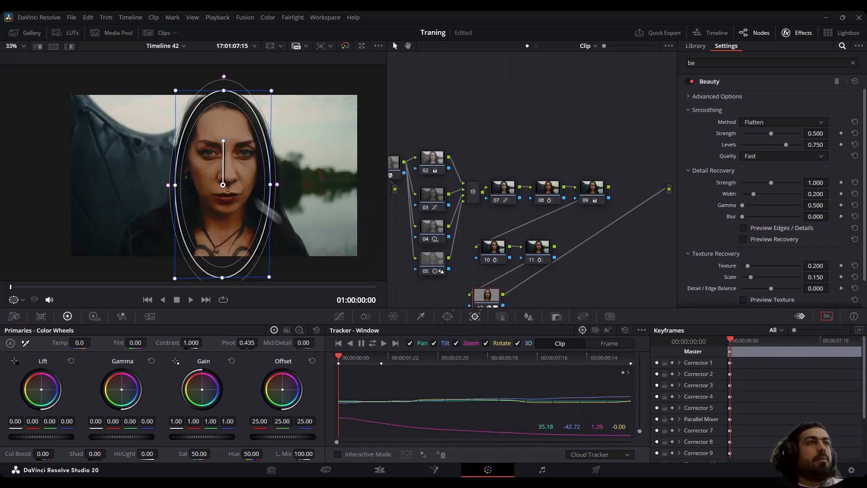
pyautogui.scroll(3, 228, 168)
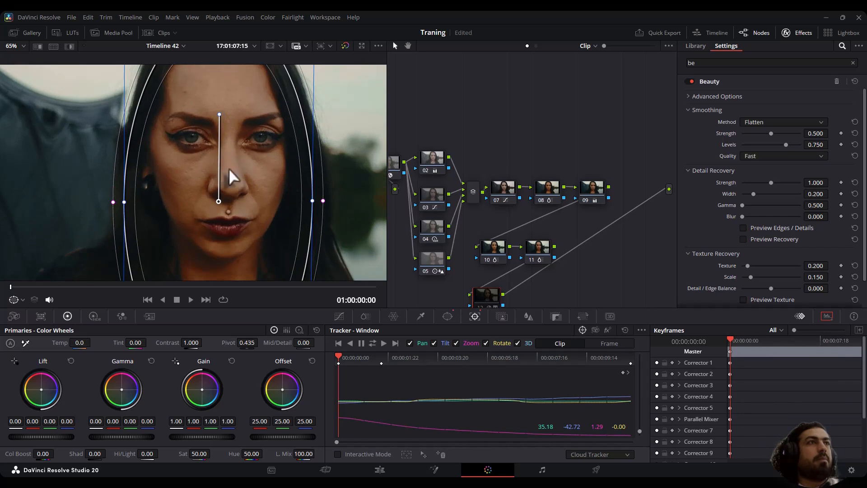
pyautogui.moveTo(152, 293); pyautogui.dragTo(143, 293)
# Undo the Gamma colour shift on the Beauty node and preview the Skin range in ColorSlice.
pyautogui.moveTo(533, 289); pyautogui.dragTo(527, 249)
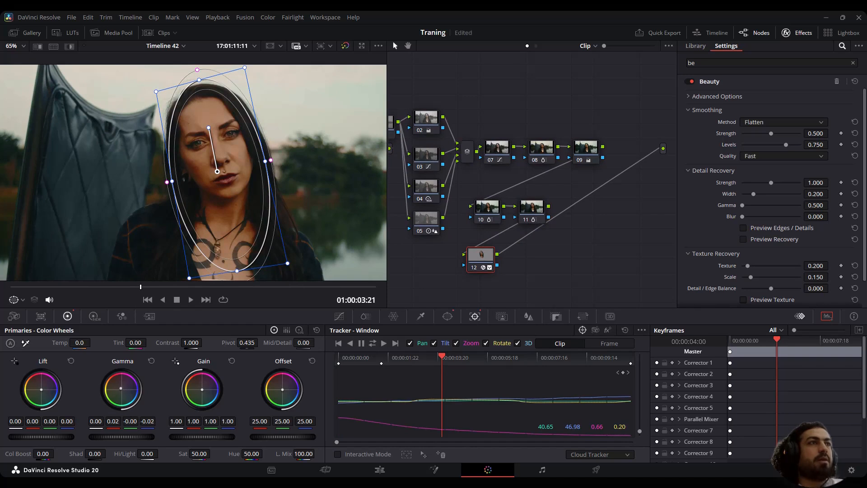
pyautogui.hotkey('ctrl', 'z')
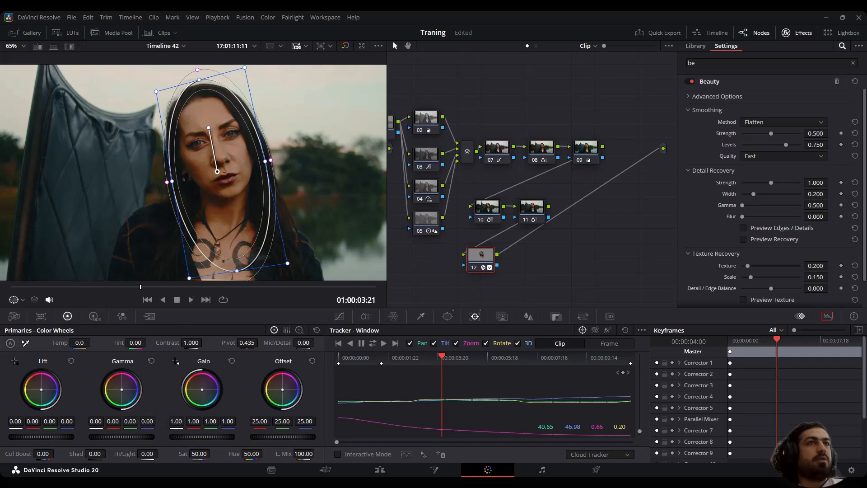
pyautogui.click(365, 316)
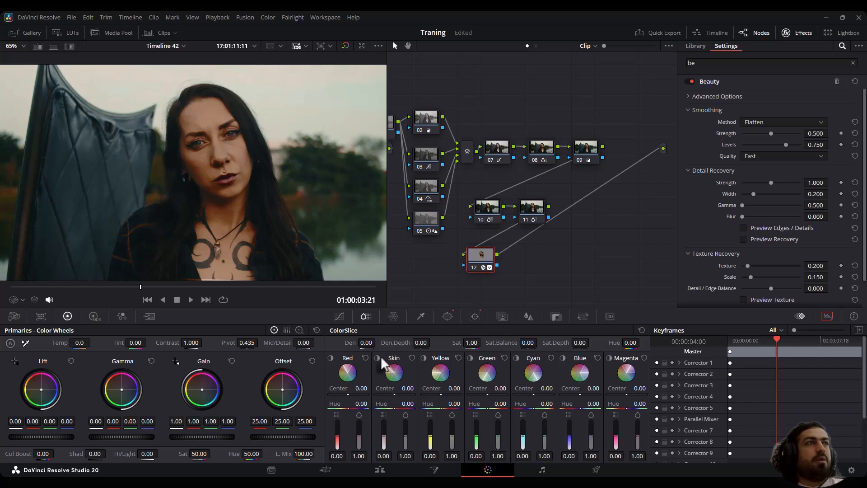
pyautogui.click(379, 357)
pyautogui.click(378, 357)
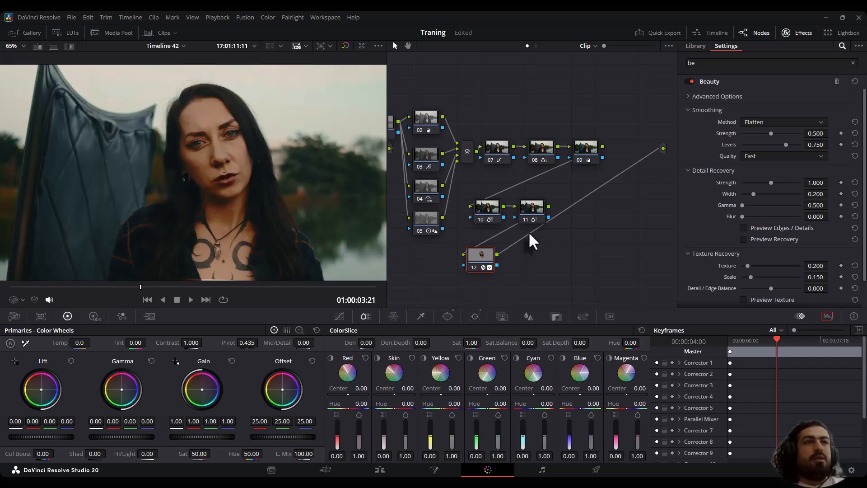
# Add a parallel node below the Beauty node and apply the Glow effect to it.
pyautogui.hotkey('alt', 'p')
pyautogui.scroll(-1, 261, 195)
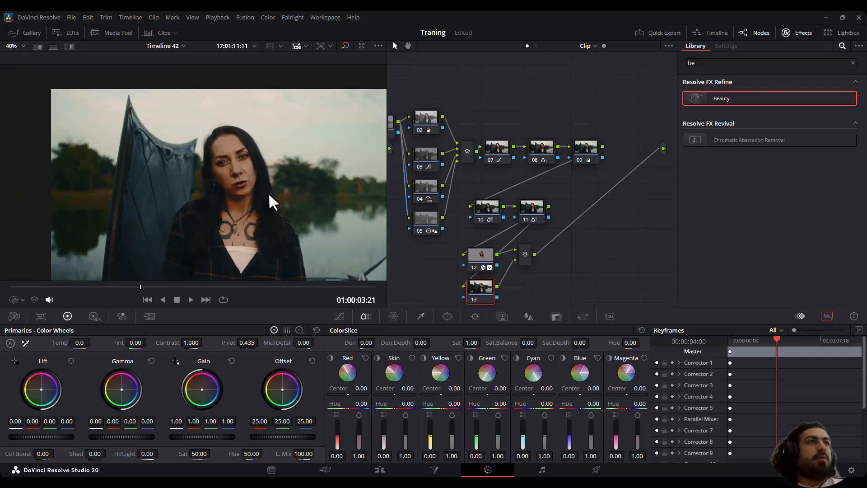
pyautogui.scroll(-1, 268, 192)
pyautogui.scroll(1, 256, 181)
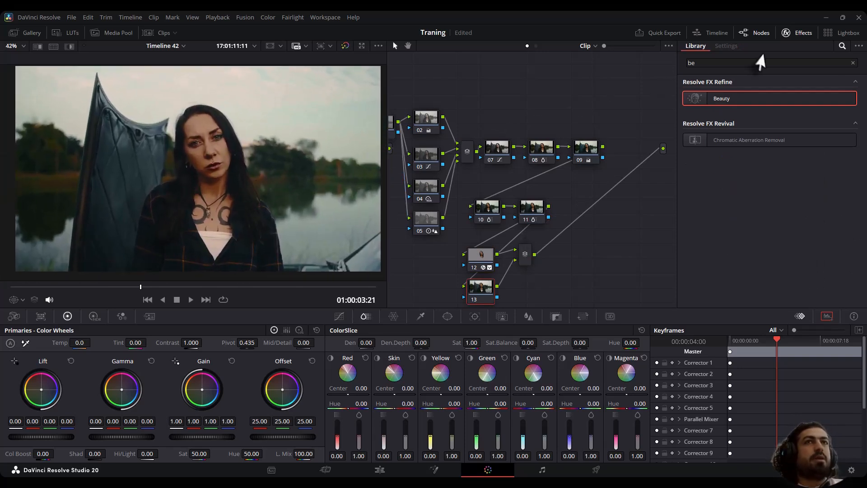
pyautogui.click(853, 62)
pyautogui.scroll(-5, 780, 169)
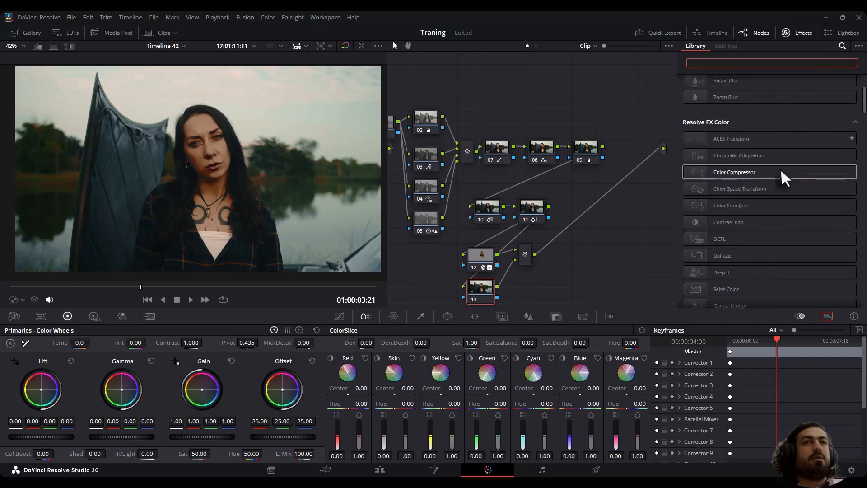
pyautogui.scroll(-10, 759, 210)
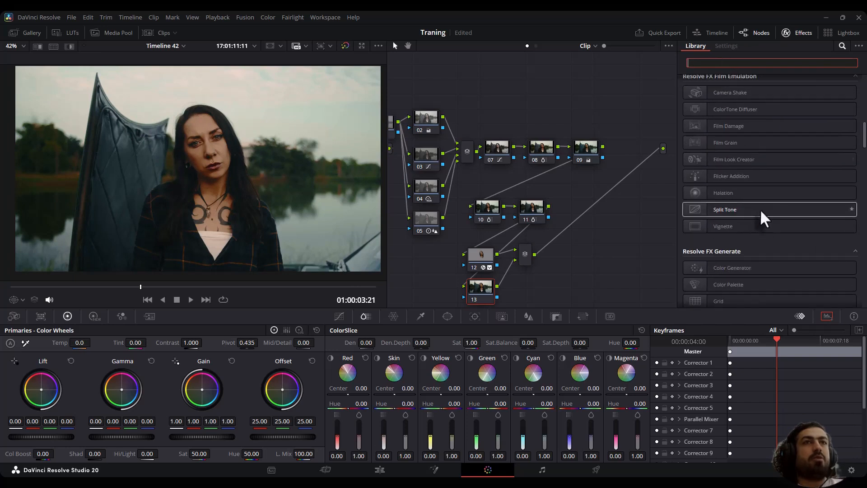
pyautogui.moveTo(722, 249); pyautogui.dragTo(488, 283)
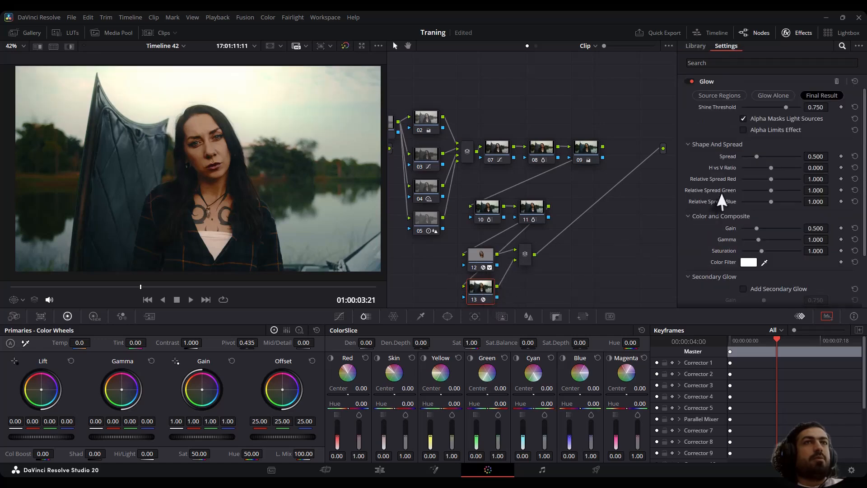
# Set the Glow's Shine Threshold to 0.744 and its Spread to 0.977.
pyautogui.moveTo(759, 156); pyautogui.dragTo(762, 157)
pyautogui.moveTo(786, 107)
pyautogui.mouseDown()
pyautogui.moveTo(770, 107)
pyautogui.moveTo(781, 109)
pyautogui.mouseUp()
pyautogui.moveTo(763, 158)
pyautogui.mouseDown()
pyautogui.moveTo(775, 161)
pyautogui.moveTo(752, 159)
pyautogui.moveTo(774, 158)
pyautogui.mouseUp()
pyautogui.moveTo(771, 106); pyautogui.dragTo(781, 113)
pyautogui.moveTo(772, 156)
pyautogui.mouseDown()
pyautogui.moveTo(758, 155)
pyautogui.moveTo(770, 157)
pyautogui.mouseUp()
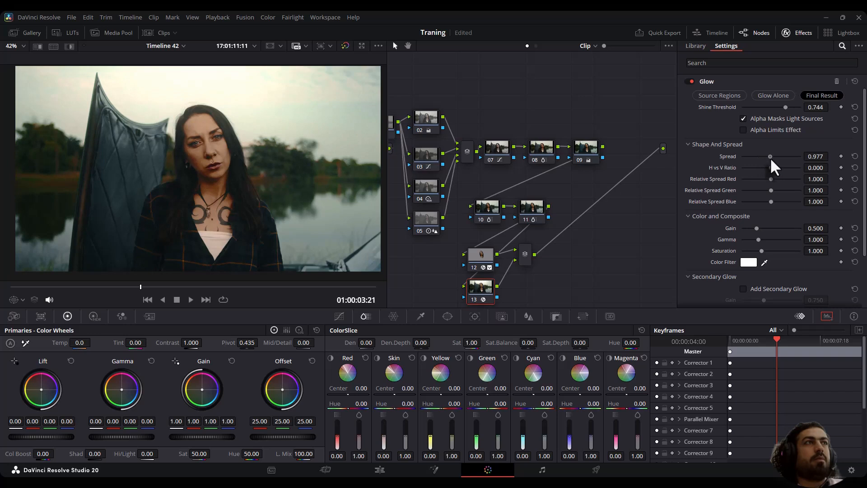
# Set the Glow's composite type to Screen and reduce its Spread to about 0.62.
pyautogui.scroll(-3, 749, 226)
pyautogui.click(729, 285)
pyautogui.scroll(-3, 730, 288)
pyautogui.click(760, 242)
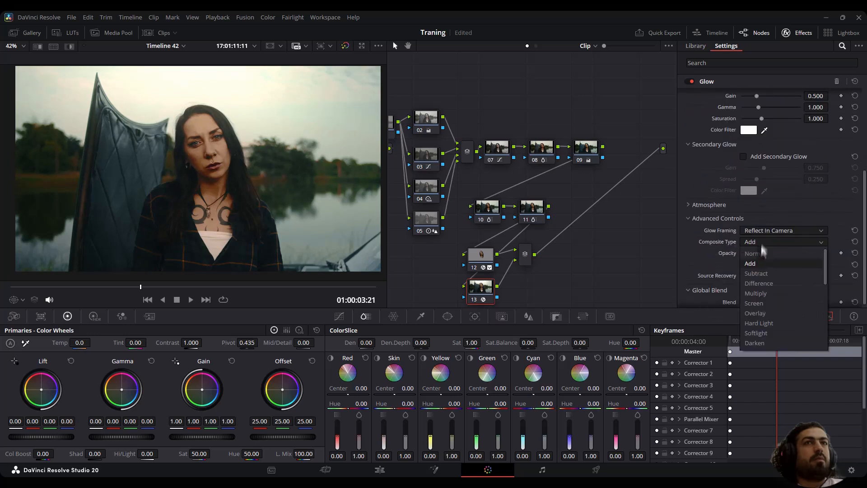
pyautogui.click(757, 302)
pyautogui.scroll(6, 745, 194)
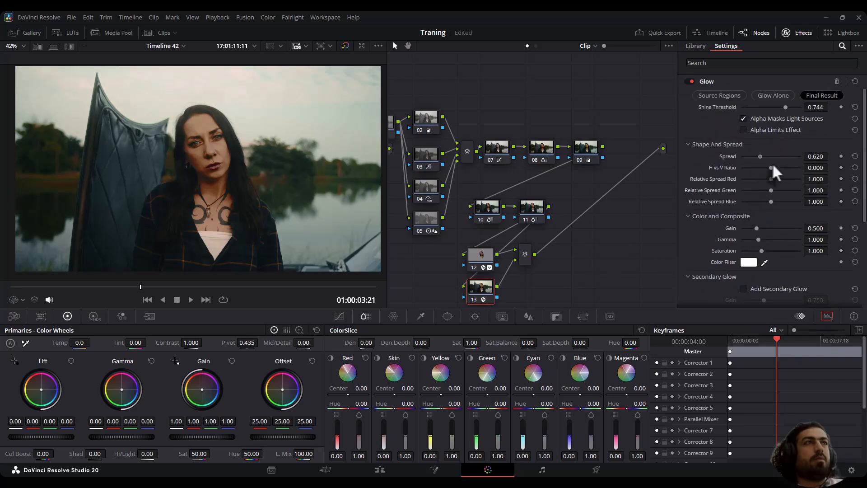
pyautogui.moveTo(766, 163); pyautogui.dragTo(761, 164)
# Add a third parallel node below the Glow node and apply the Radial Blur effect to it.
pyautogui.hotkey('alt', 'l')
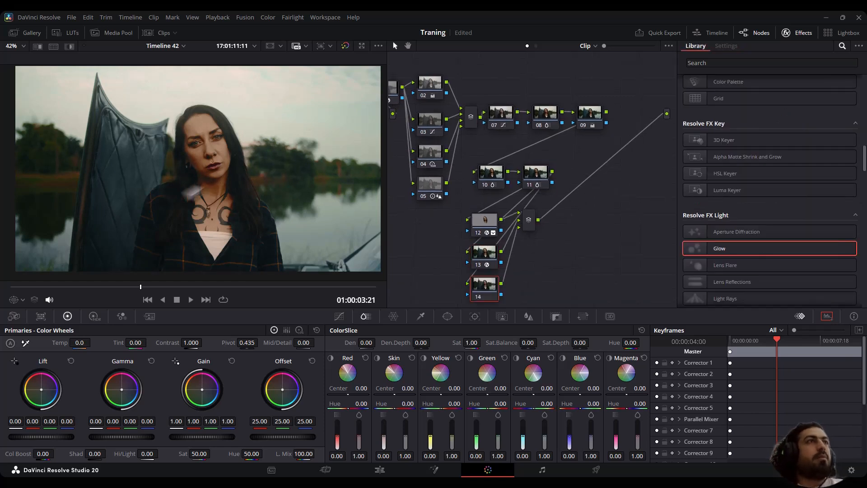
pyautogui.scroll(-3, 180, 182)
pyautogui.scroll(2, 177, 174)
pyautogui.scroll(2, 240, 182)
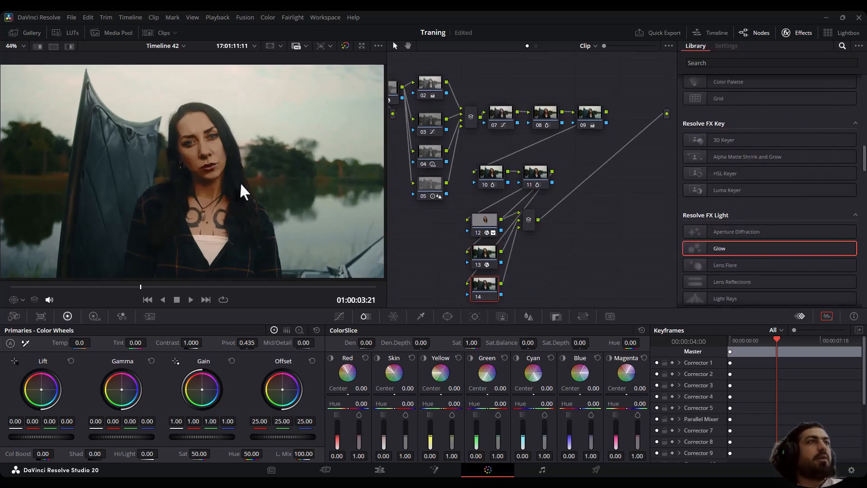
pyautogui.scroll(10, 781, 172)
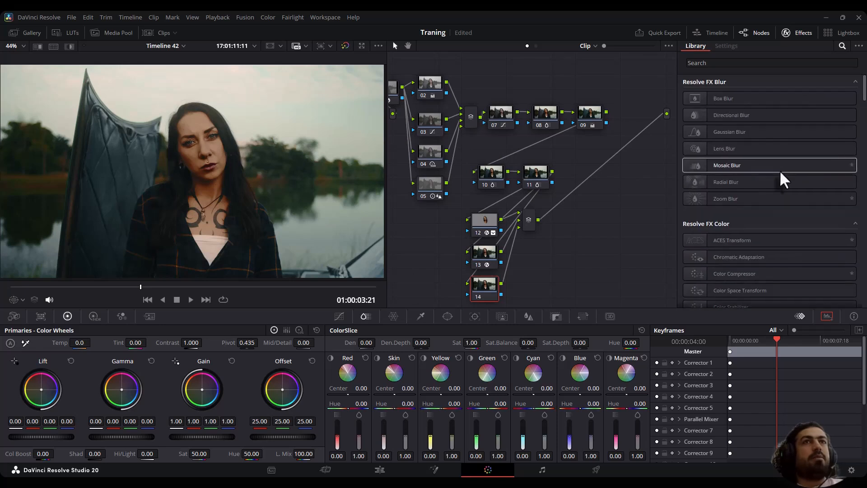
pyautogui.moveTo(692, 180); pyautogui.dragTo(478, 285)
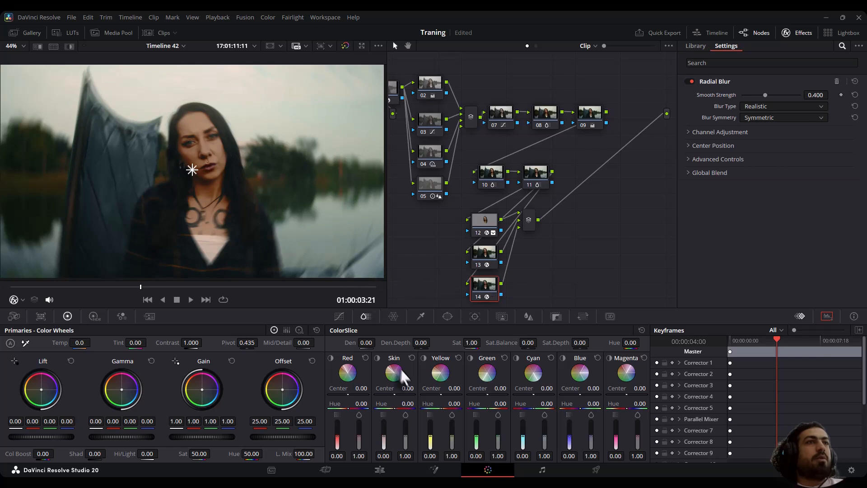
# Add a circular window to the Radial Blur node and enlarge it into a wide ellipse spanning most of the frame, with aspect about 70.39.
pyautogui.click(447, 317)
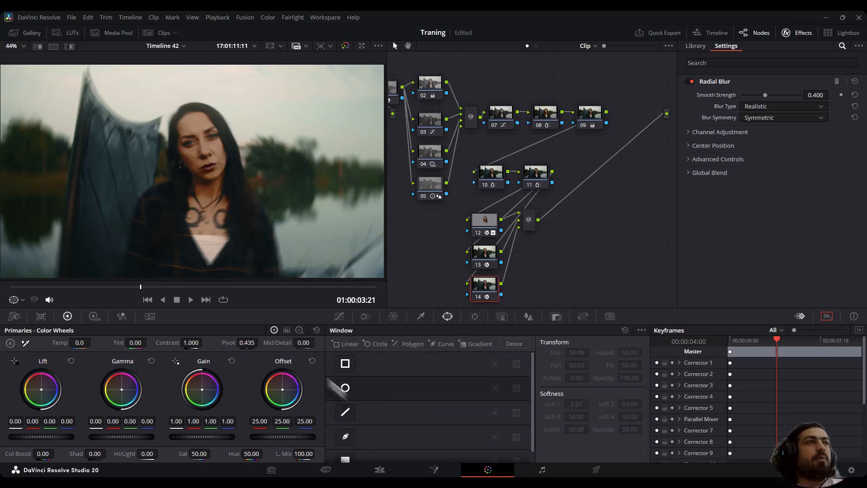
pyautogui.click(345, 363)
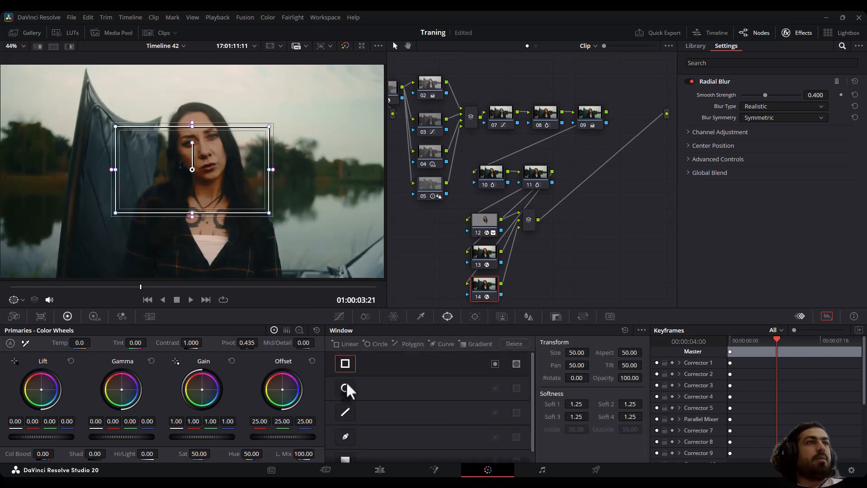
pyautogui.click(347, 388)
pyautogui.scroll(-2, 248, 228)
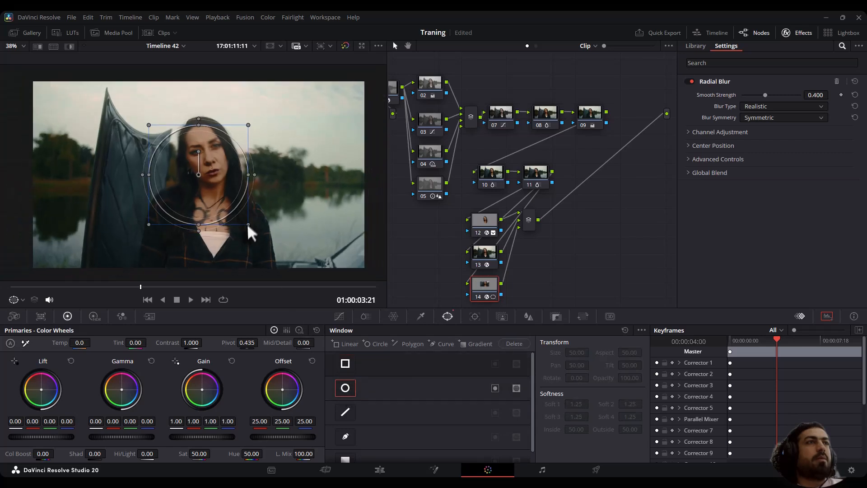
pyautogui.moveTo(263, 238); pyautogui.dragTo(291, 262)
pyautogui.moveTo(286, 174); pyautogui.dragTo(343, 174)
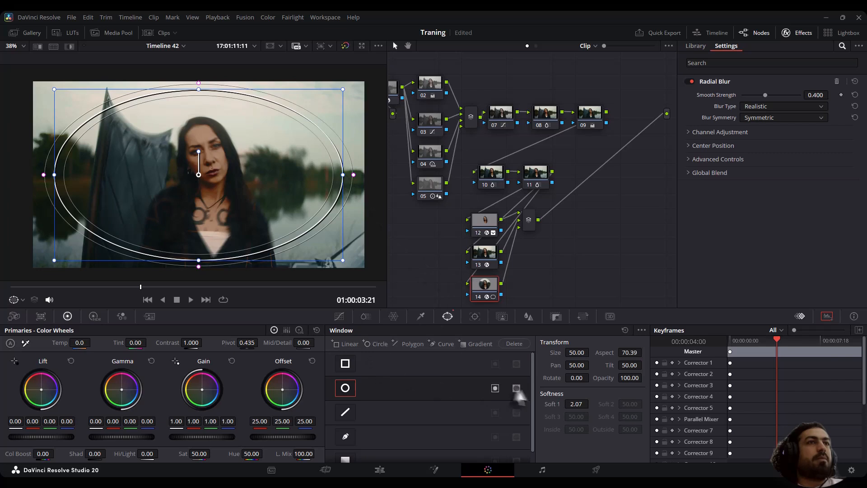
# Invert the elliptical window with a softness of about 2.80, and set the Radial Blur's Global Blend to 0.674.
pyautogui.click(494, 389)
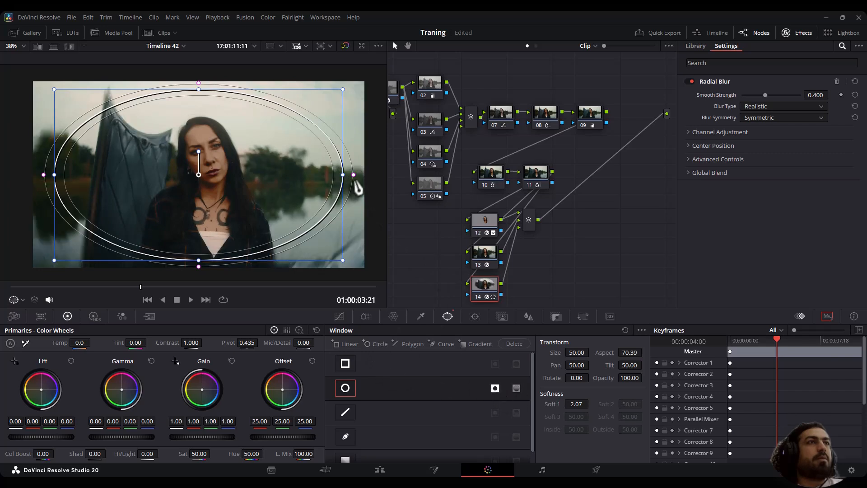
pyautogui.moveTo(356, 177); pyautogui.dragTo(357, 178)
pyautogui.click(723, 173)
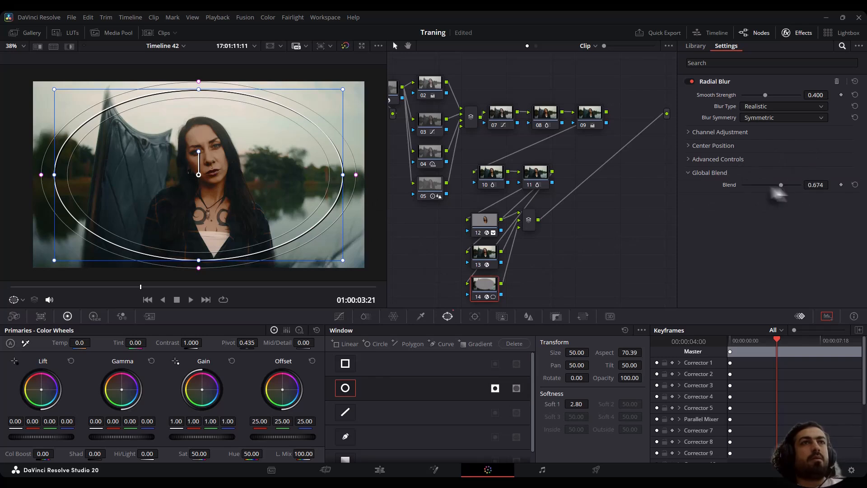
# Add a fourth parallel node below the Radial Blur node and apply the Depth Map effect to it.
pyautogui.hotkey('alt', 's')
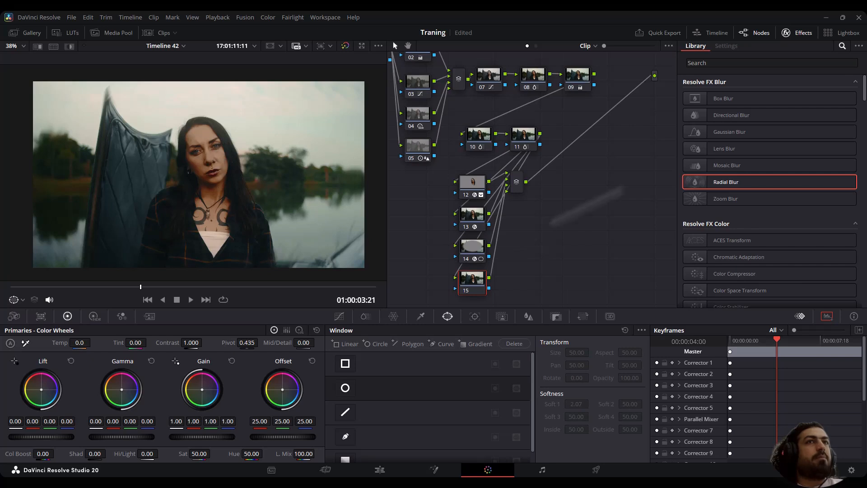
pyautogui.click(707, 63)
pyautogui.write('dep')
pyautogui.moveTo(723, 98); pyautogui.dragTo(473, 281)
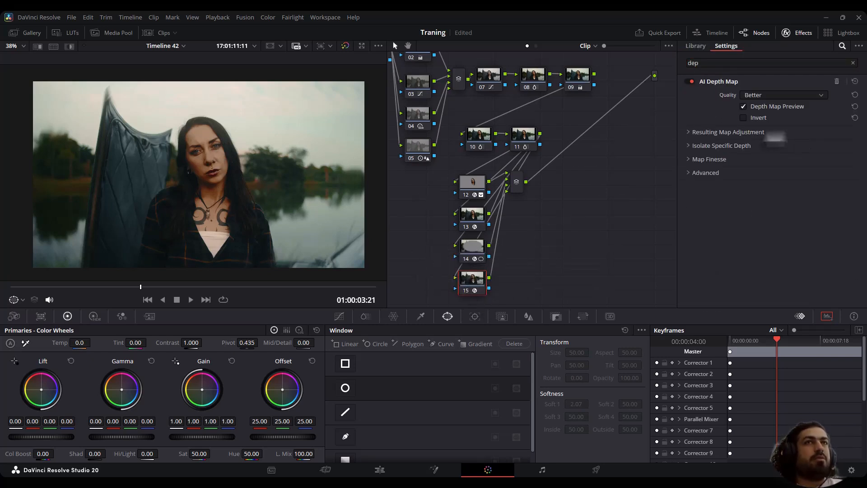
# Invert the depth map and adjust its map levels to a Far Limit of 0.333 and a Near Limit of 0.388.
pyautogui.click(743, 117)
pyautogui.click(726, 131)
pyautogui.click(753, 145)
pyautogui.moveTo(742, 155); pyautogui.dragTo(764, 167)
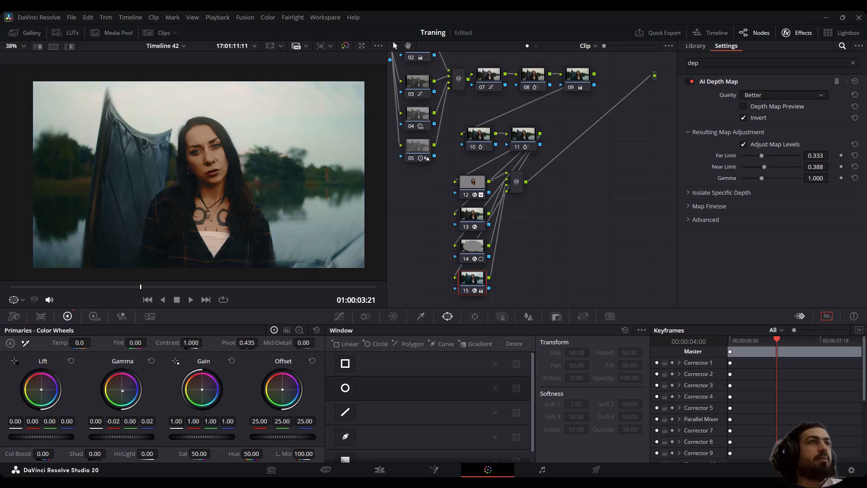
# Add a serial node after the parallel mixer, give its custom curve default anchors and pull the shadow anchor down slightly.
pyautogui.moveTo(512, 179); pyautogui.dragTo(513, 203)
pyautogui.hotkey('alt', 's')
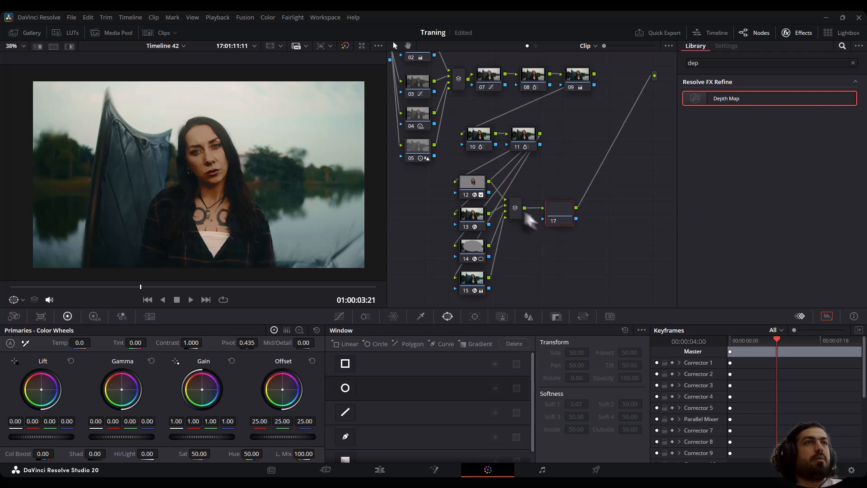
pyautogui.click(339, 316)
pyautogui.click(640, 330)
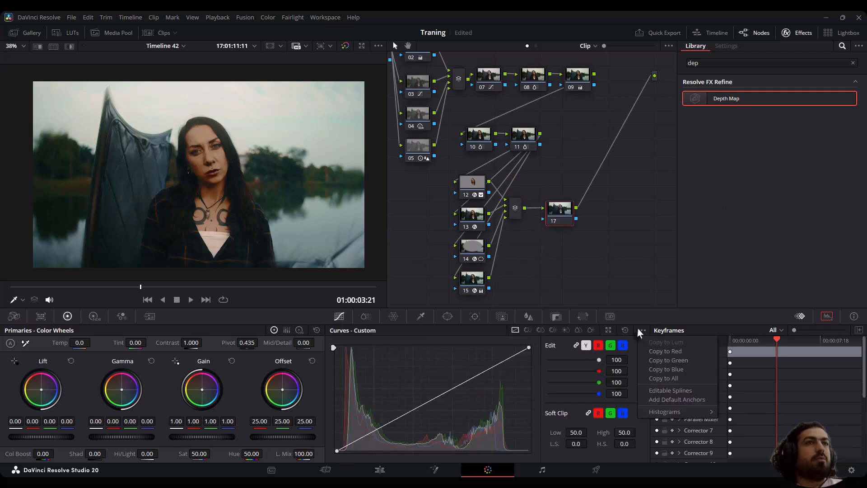
pyautogui.click(669, 390)
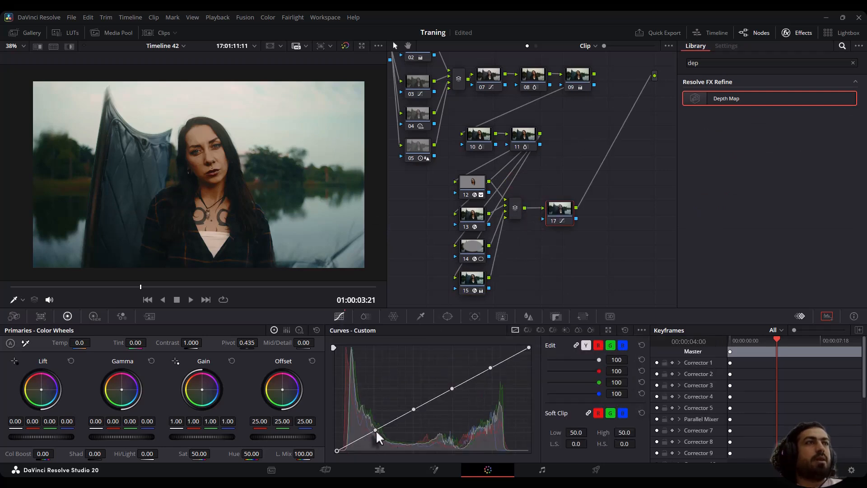
pyautogui.moveTo(376, 434); pyautogui.dragTo(379, 432)
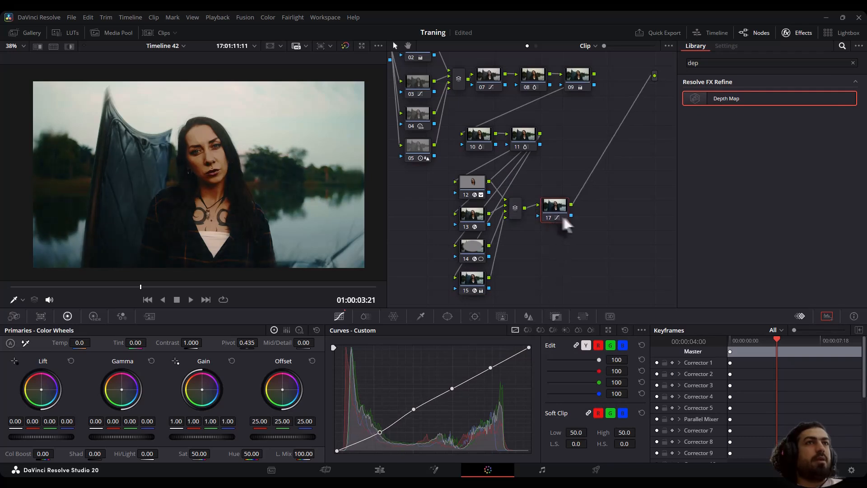
# Add another serial node after the curve node and apply the Film Look Creator effect to it.
pyautogui.hotkey('alt', 's')
pyautogui.doubleClick(703, 63)
pyautogui.write('loo')
pyautogui.moveTo(718, 93); pyautogui.dragTo(597, 205)
pyautogui.moveTo(774, 232); pyautogui.dragTo(779, 277)
# Compare the clip with and without the grade alongside the scopes, and play the graded clip full screen.
pyautogui.moveTo(866, 44); pyautogui.dragTo(741, 33)
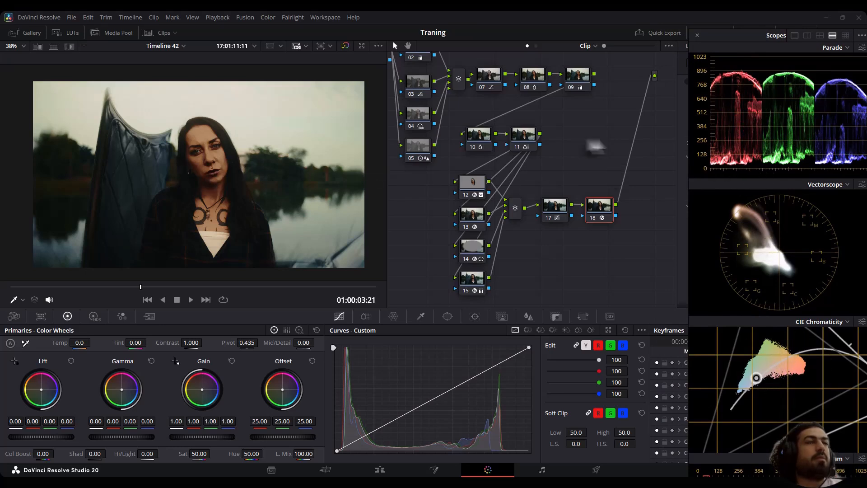
pyautogui.click(345, 45)
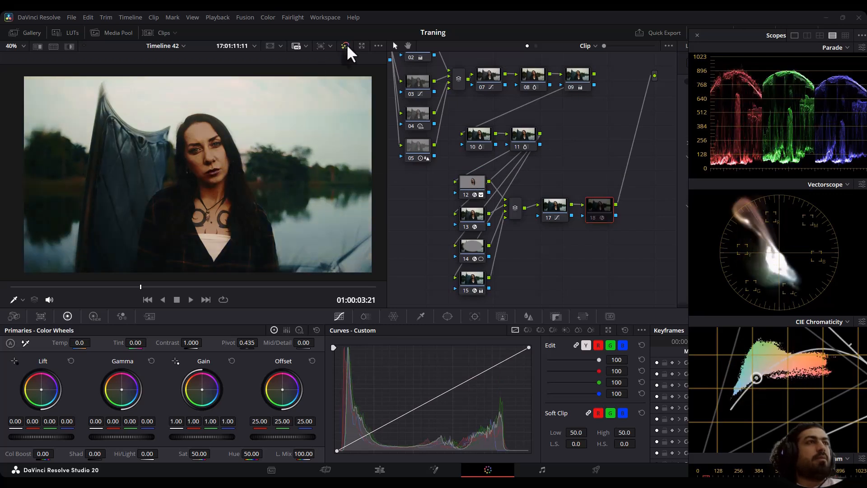
pyautogui.hotkey('shift', 'd')
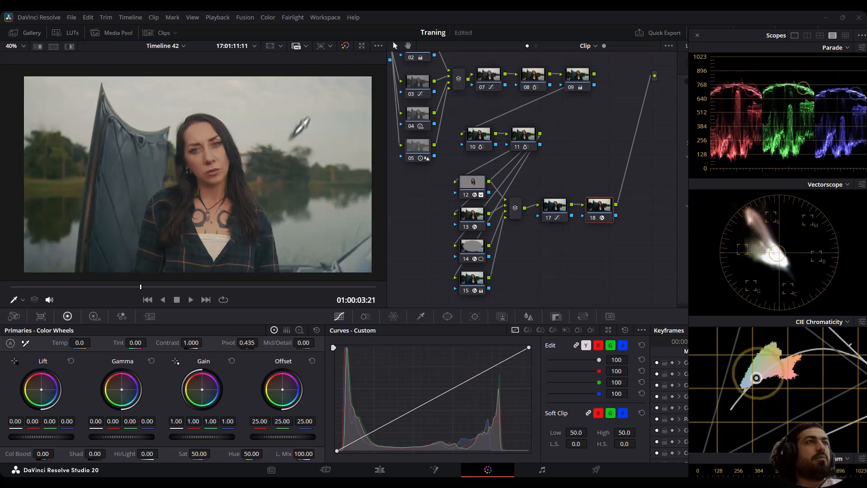
pyautogui.hotkey('shift', 'd')
pyautogui.hotkey('ctrl', 'f')
pyautogui.press('space')
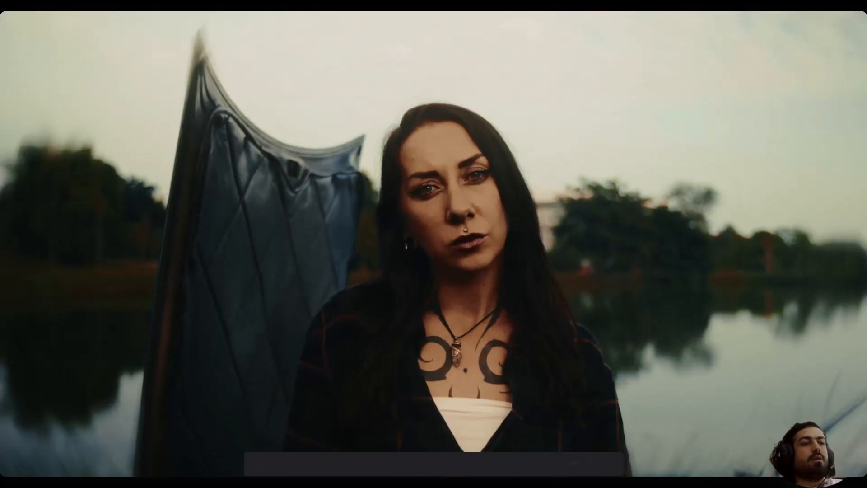